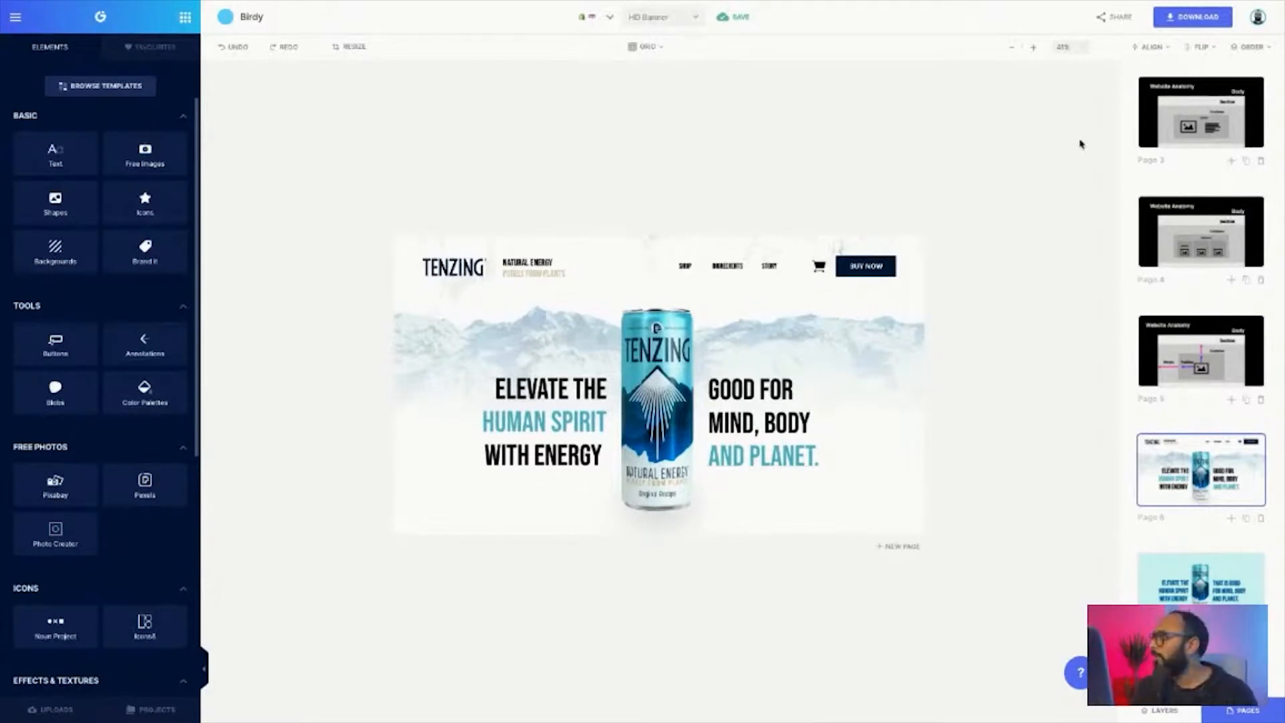
Copy the can image from the Tenzing banner page onto the blank page below it and shift it upward
click(1013, 49)
click(1013, 50)
click(1013, 49)
click(1223, 493)
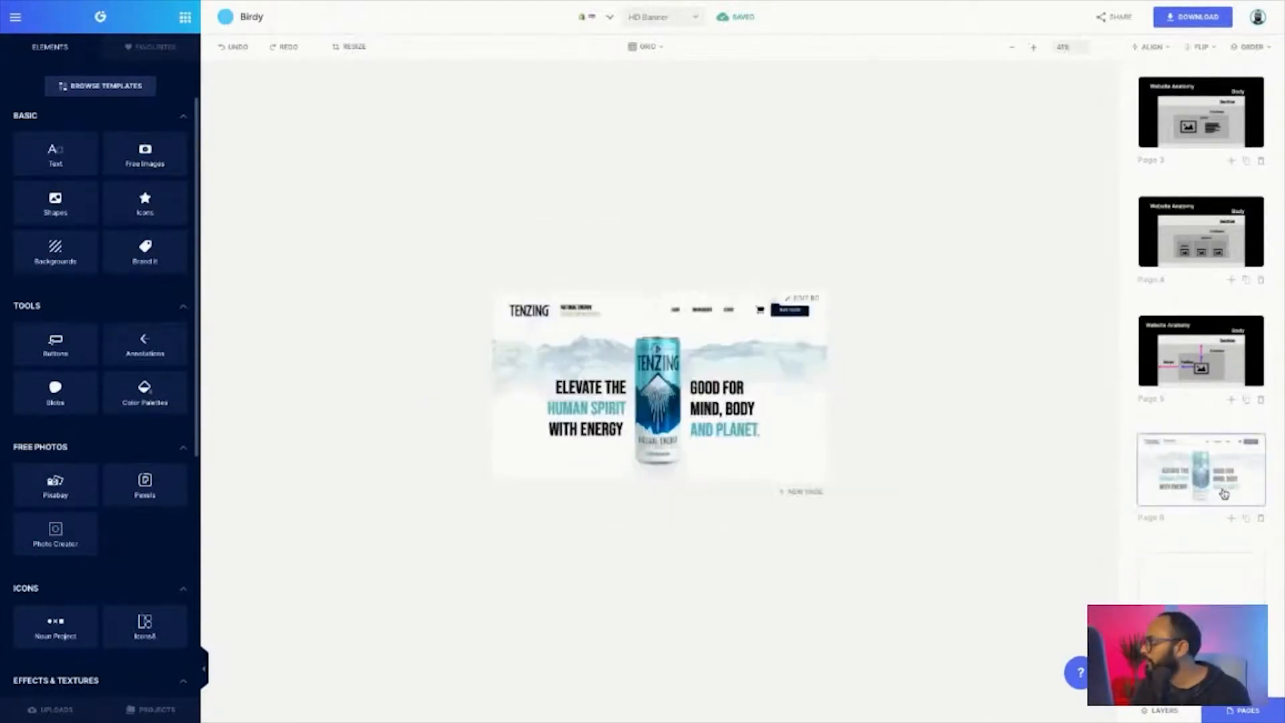
click(682, 387)
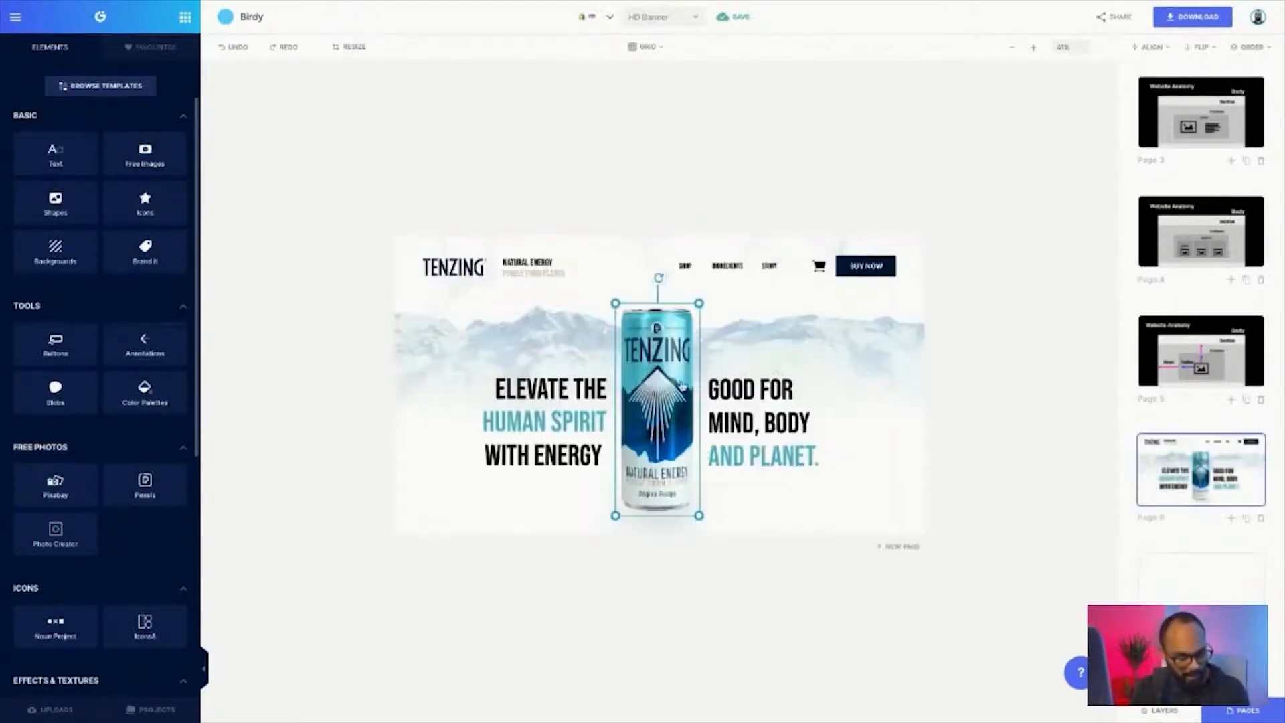
click(1145, 565)
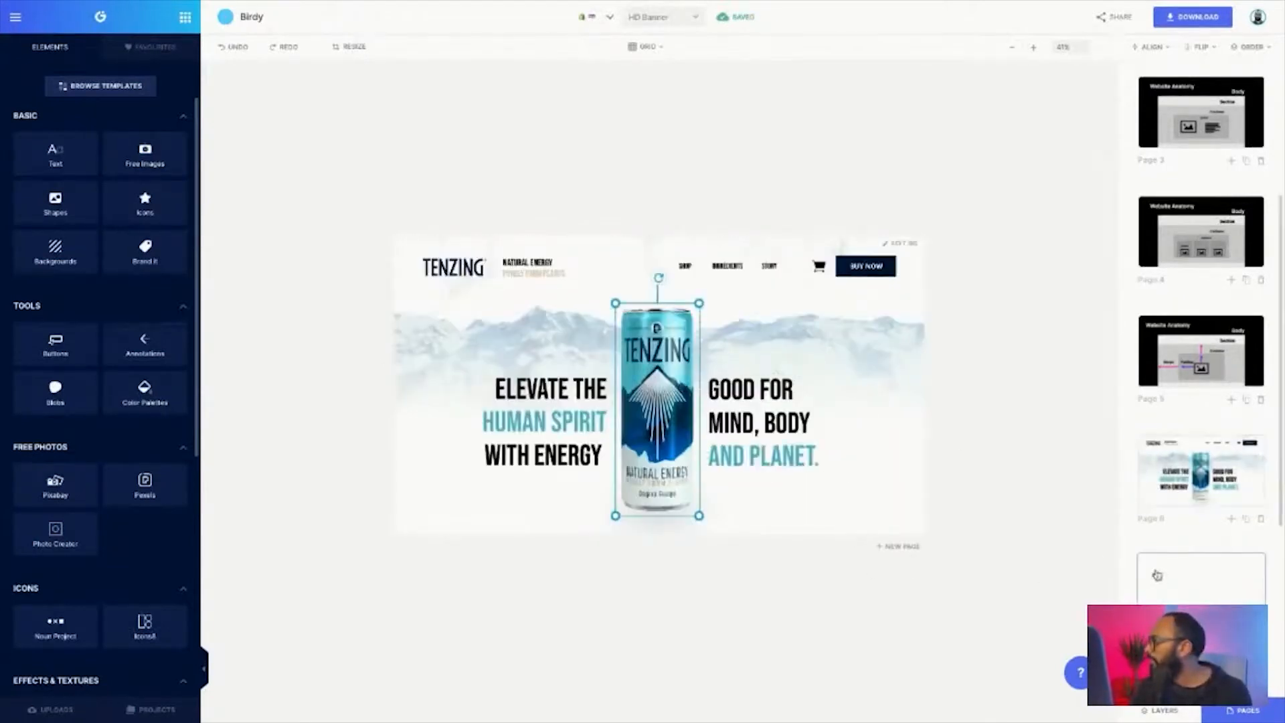
key(ctrl+v)
drag(681, 364, 681, 318)
Resize the can page's design to 600 × 1000 px and select the can image
click(357, 48)
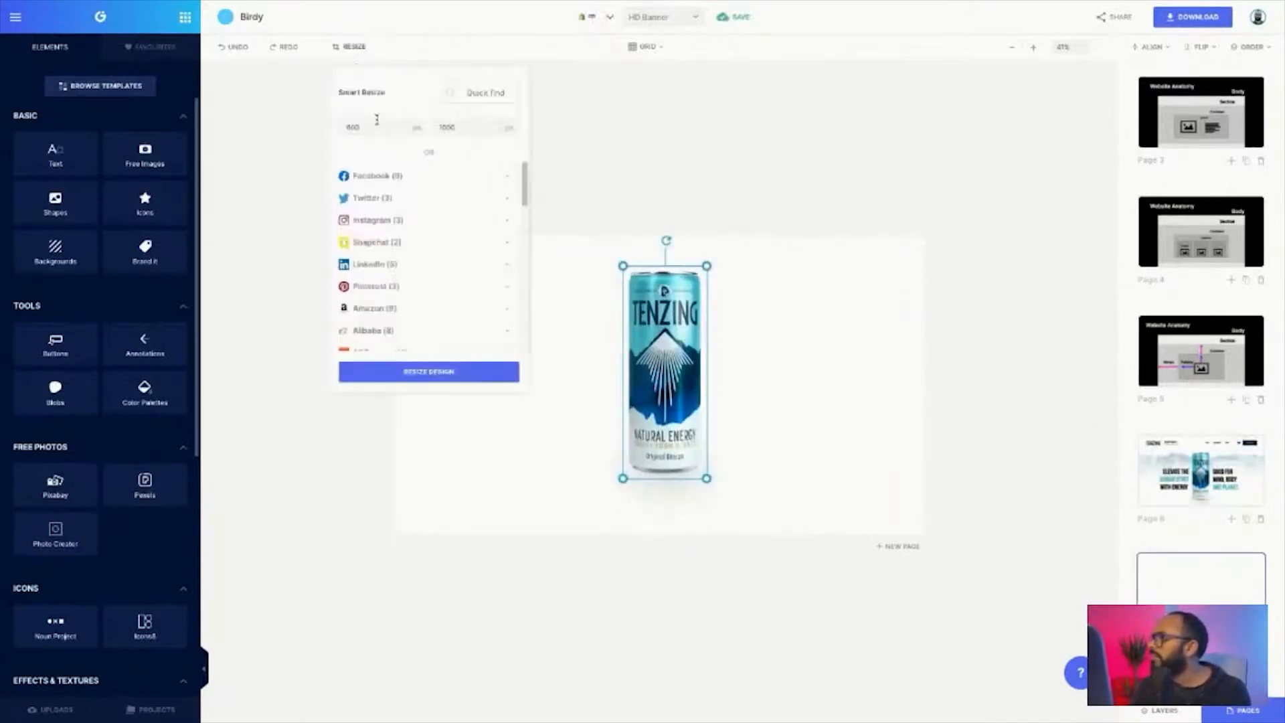
click(273, 136)
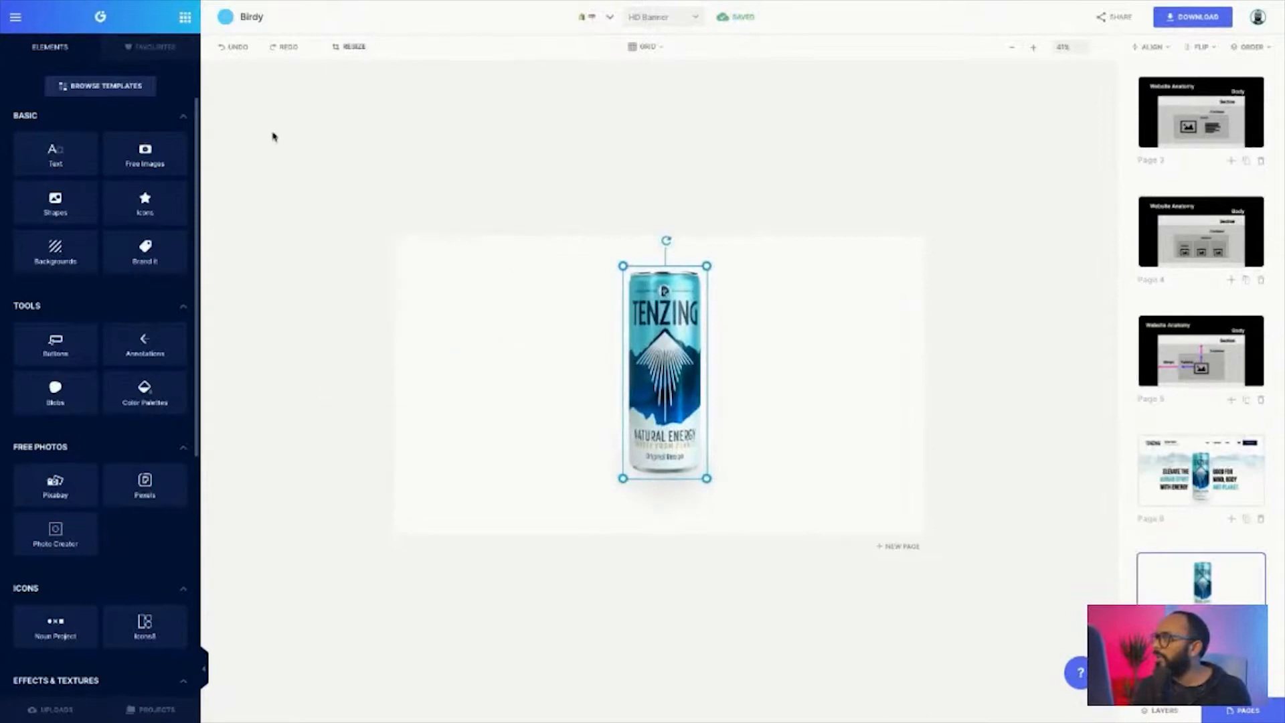
click(343, 46)
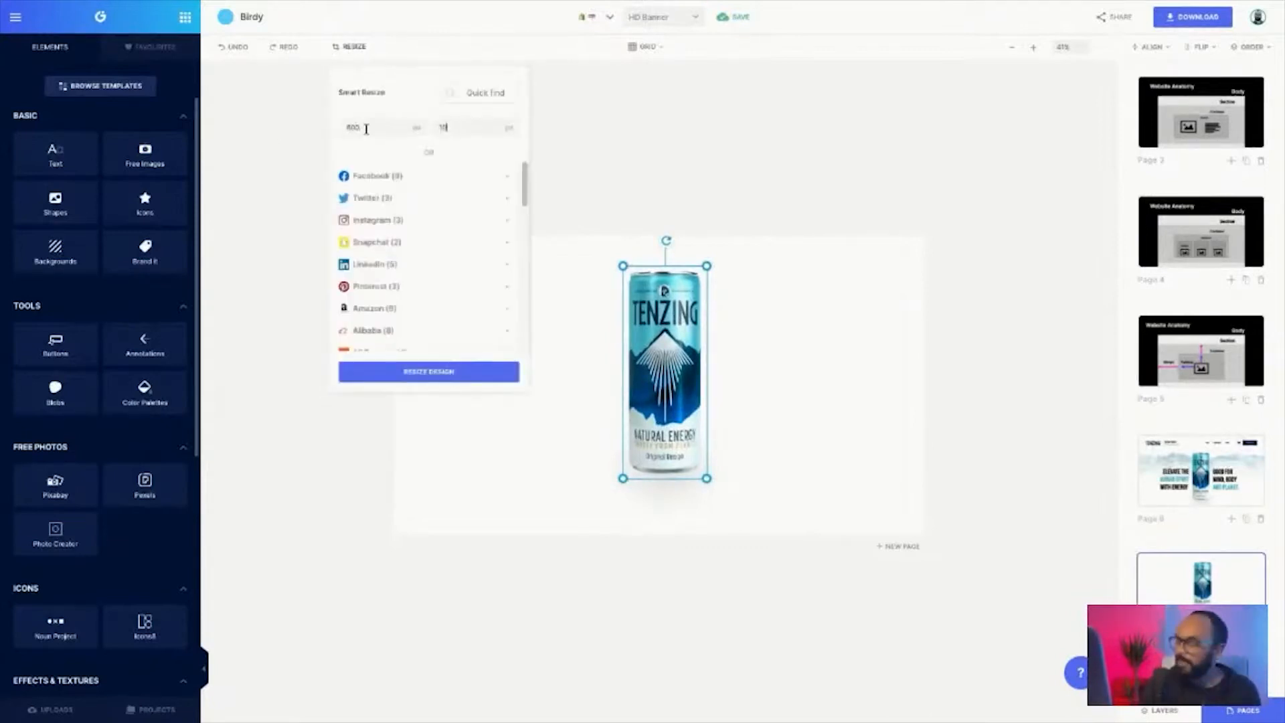
click(488, 372)
click(636, 395)
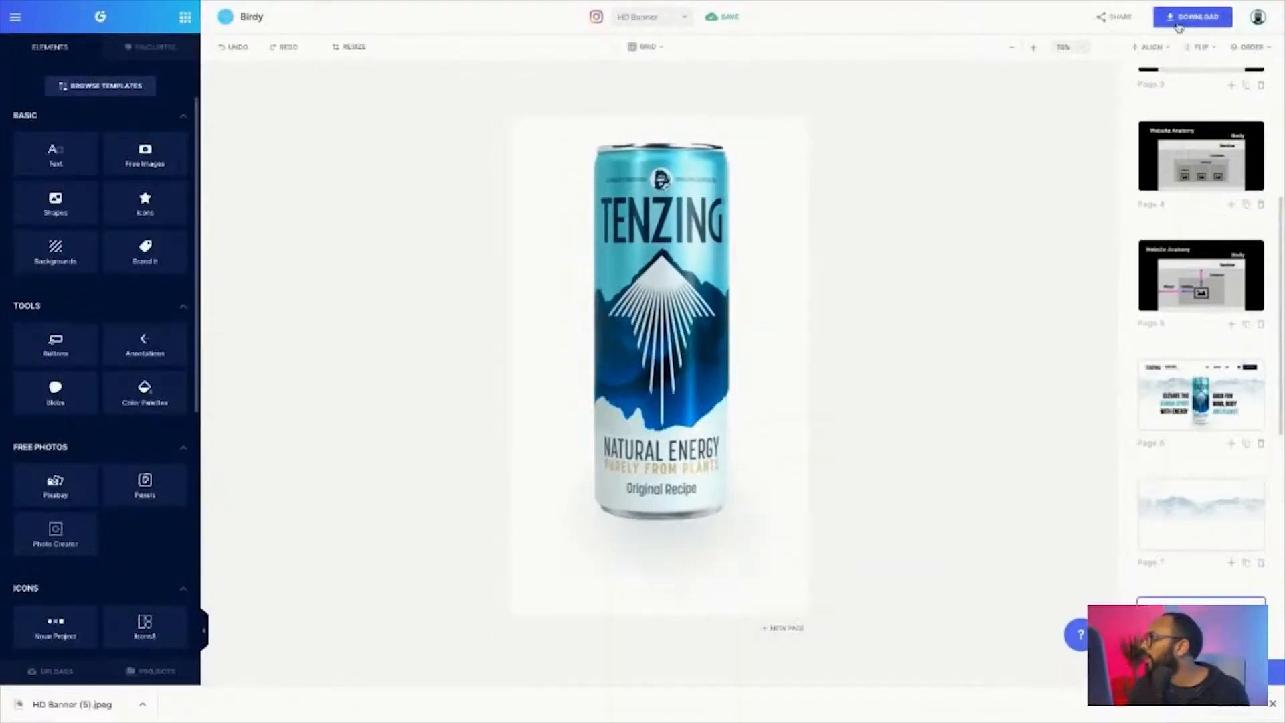
Configure the can page's download as a Transparent PNG at size x1.5
click(1193, 16)
click(1076, 139)
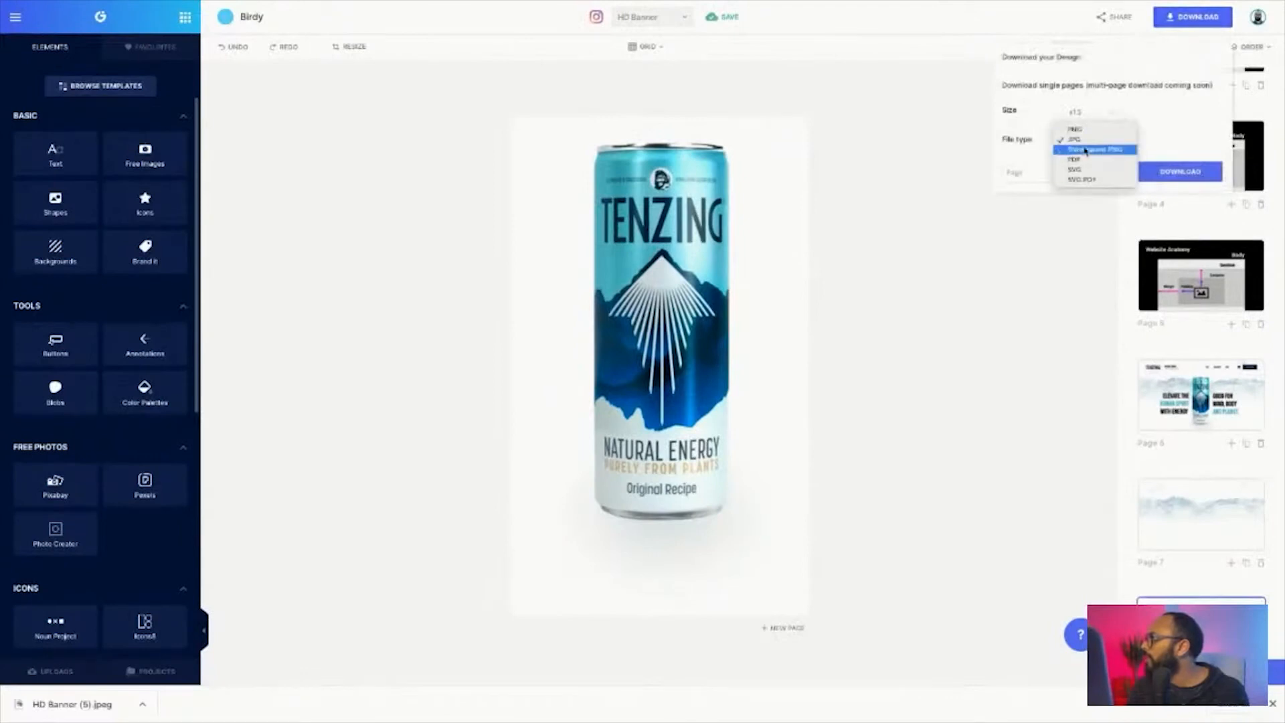
click(1085, 150)
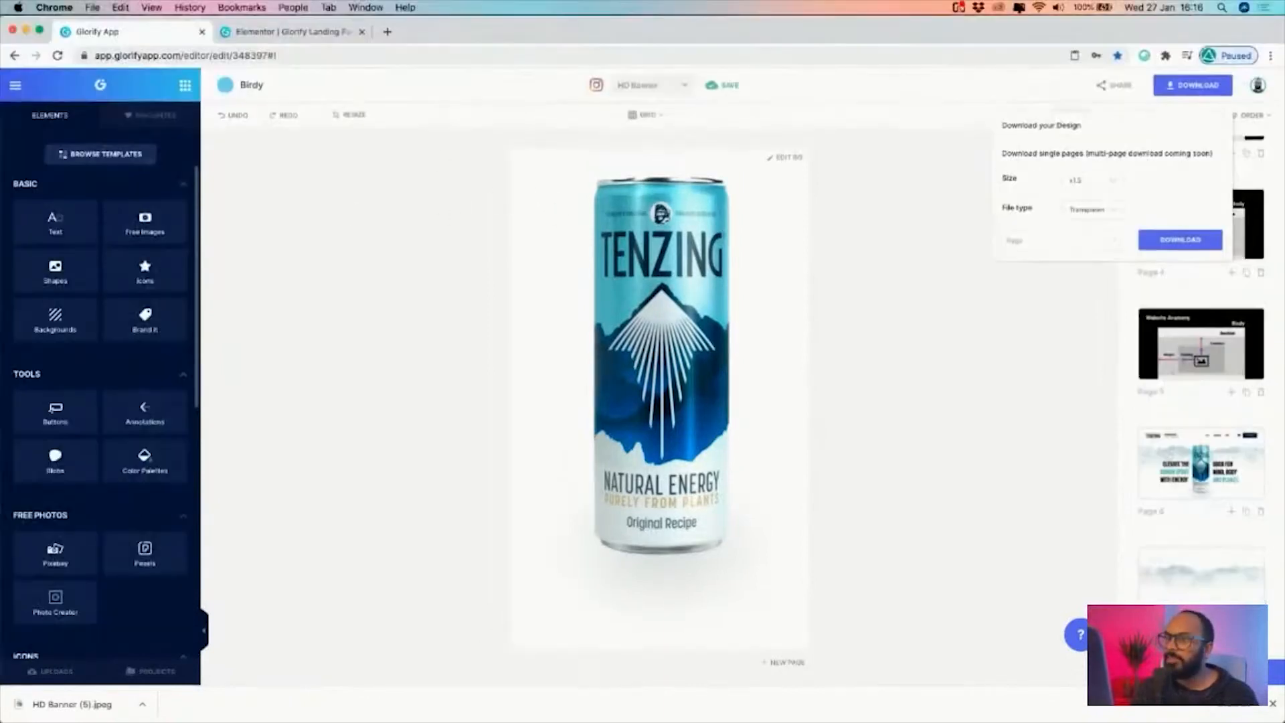
drag(183, 226, 310, 68)
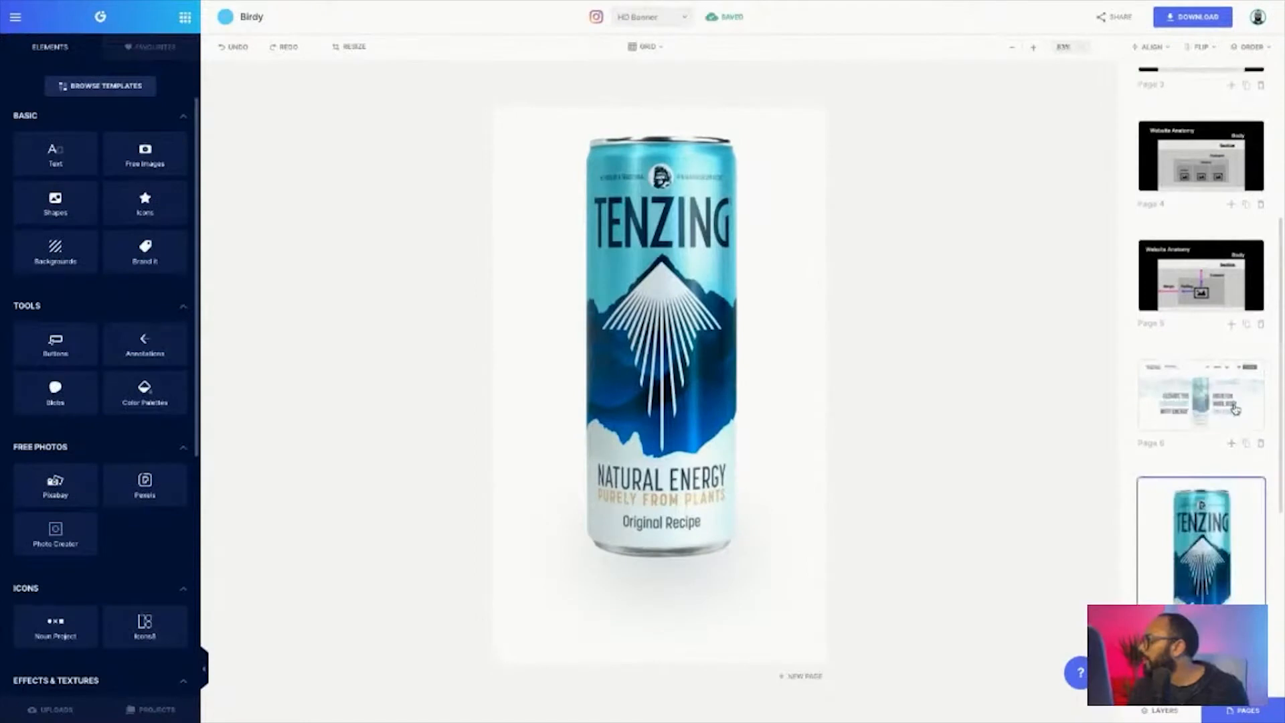
Duplicate the Tenzing banner page and delete the headlines, can, tagline and logo from the copy
click(1248, 447)
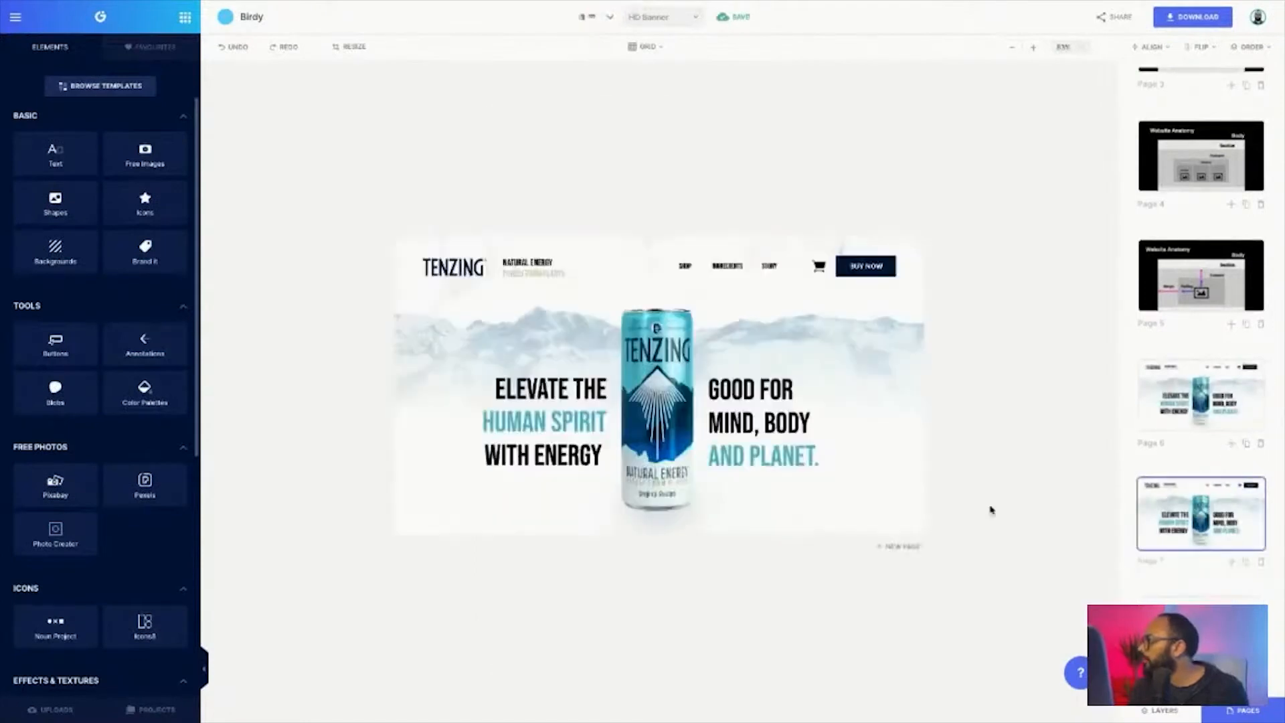
click(792, 466)
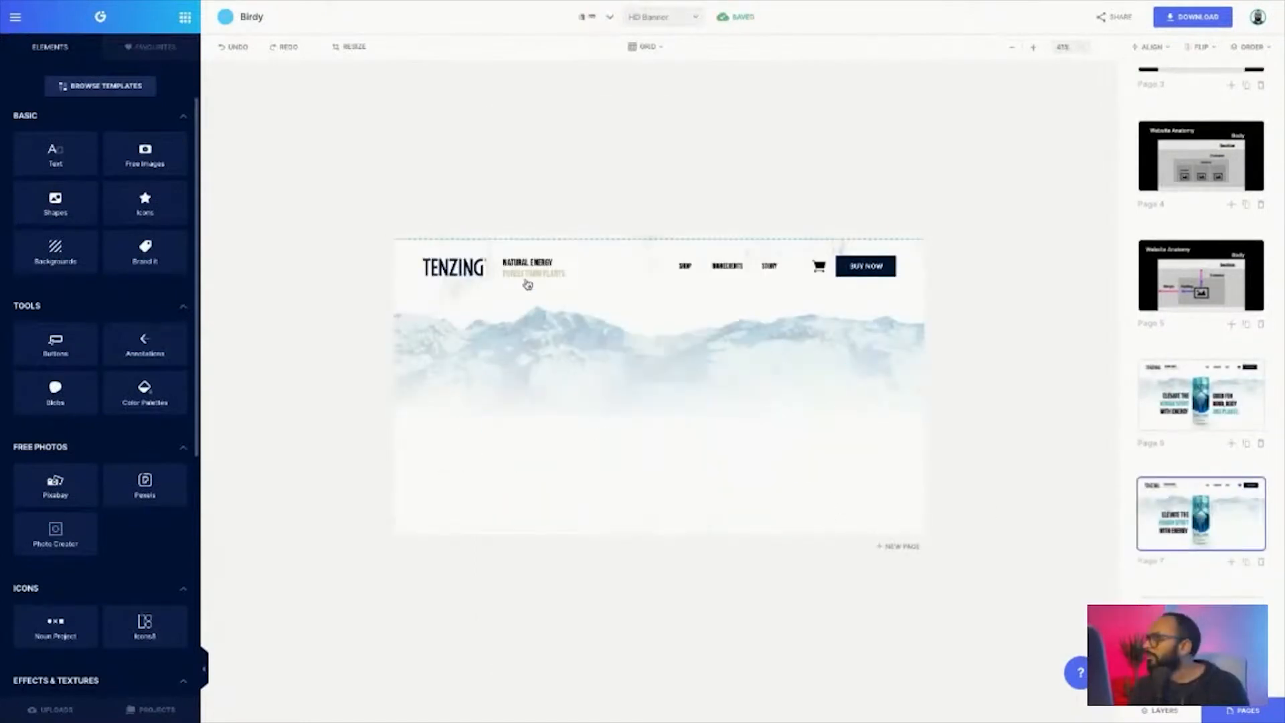
click(529, 273)
key(Delete)
click(462, 270)
key(Delete)
Delete the menu links, cart icon and Buy Now button so only the mountain background remains on the duplicated page
click(691, 268)
key(Delete)
click(727, 268)
key(Delete)
click(763, 268)
key(Delete)
click(821, 268)
key(Delete)
click(862, 267)
Set the download size of the mountain background page to x1.5, with JPG as the file type
click(1094, 101)
click(1102, 112)
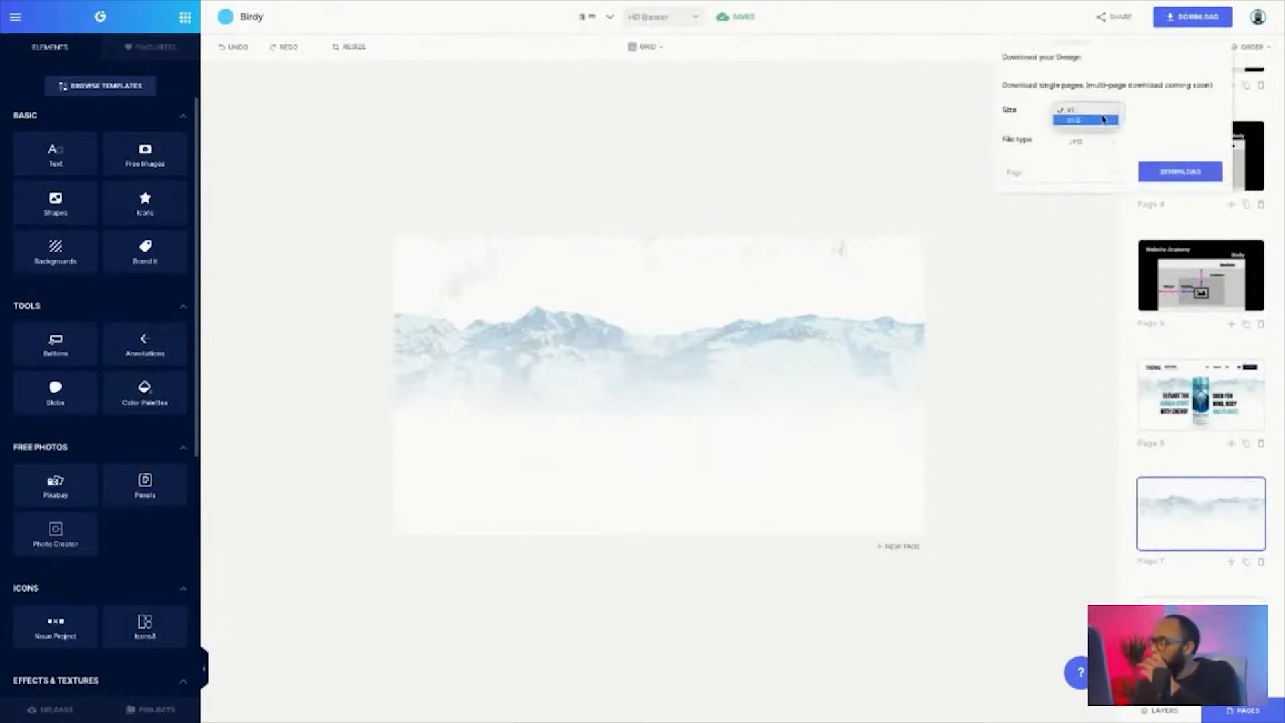
click(1104, 119)
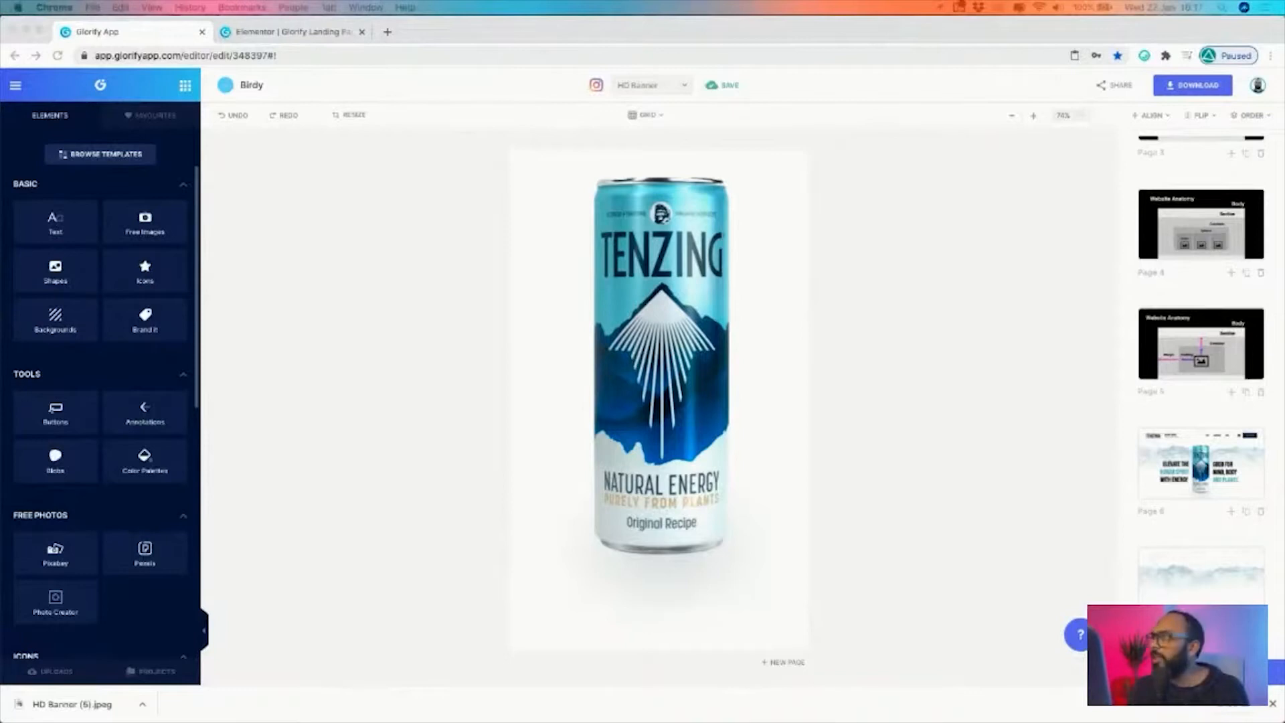
Examine the full Tenzing banner design and the Website Anatomy diagram with section, container, columns and content
click(1234, 480)
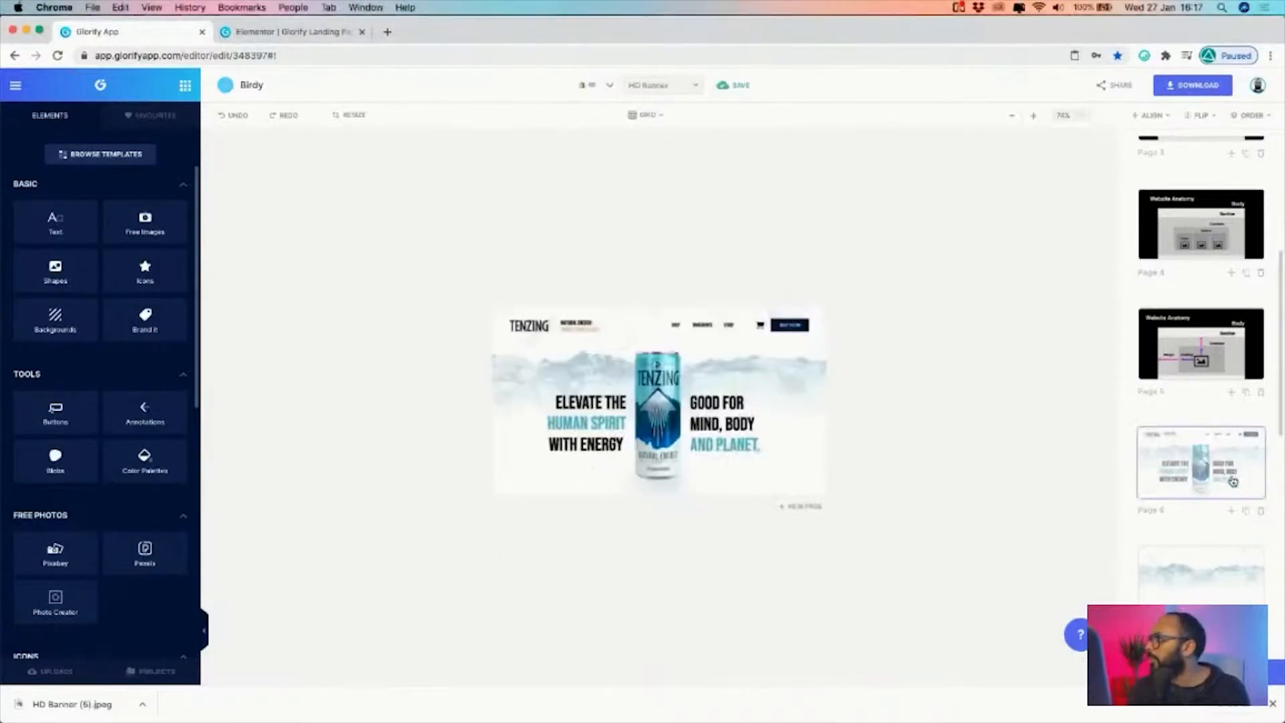
click(1034, 116)
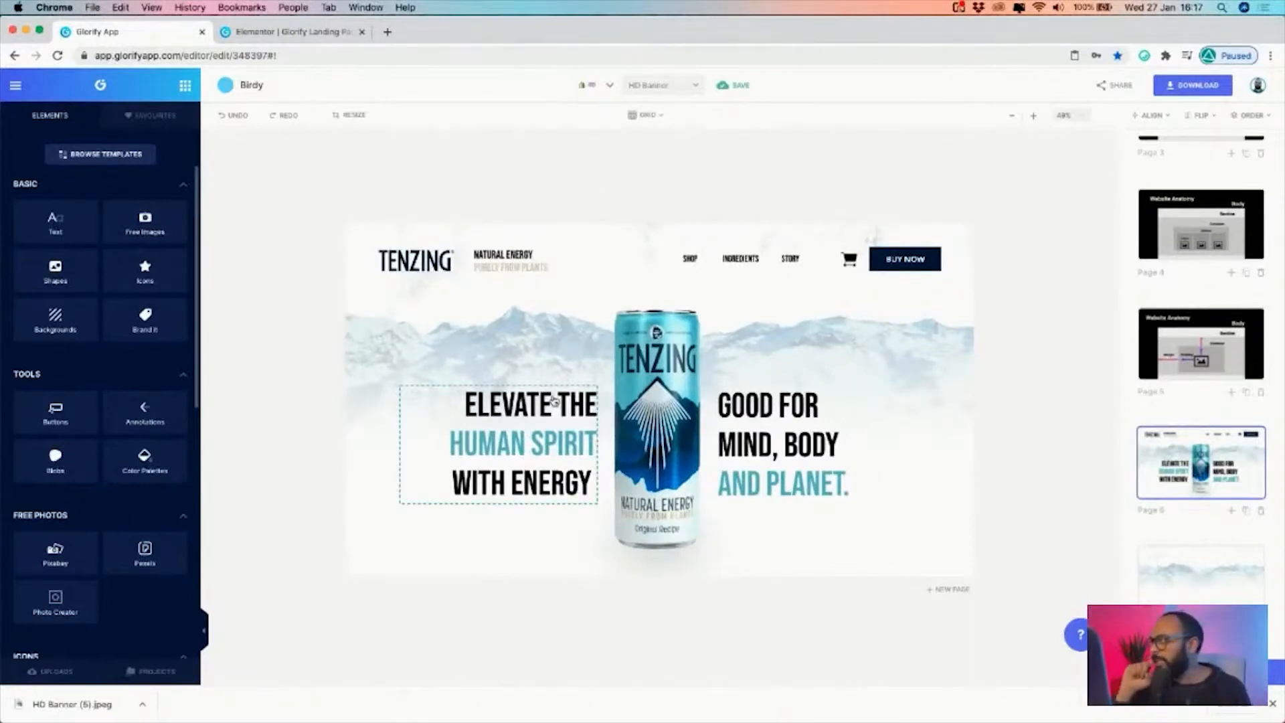
click(295, 32)
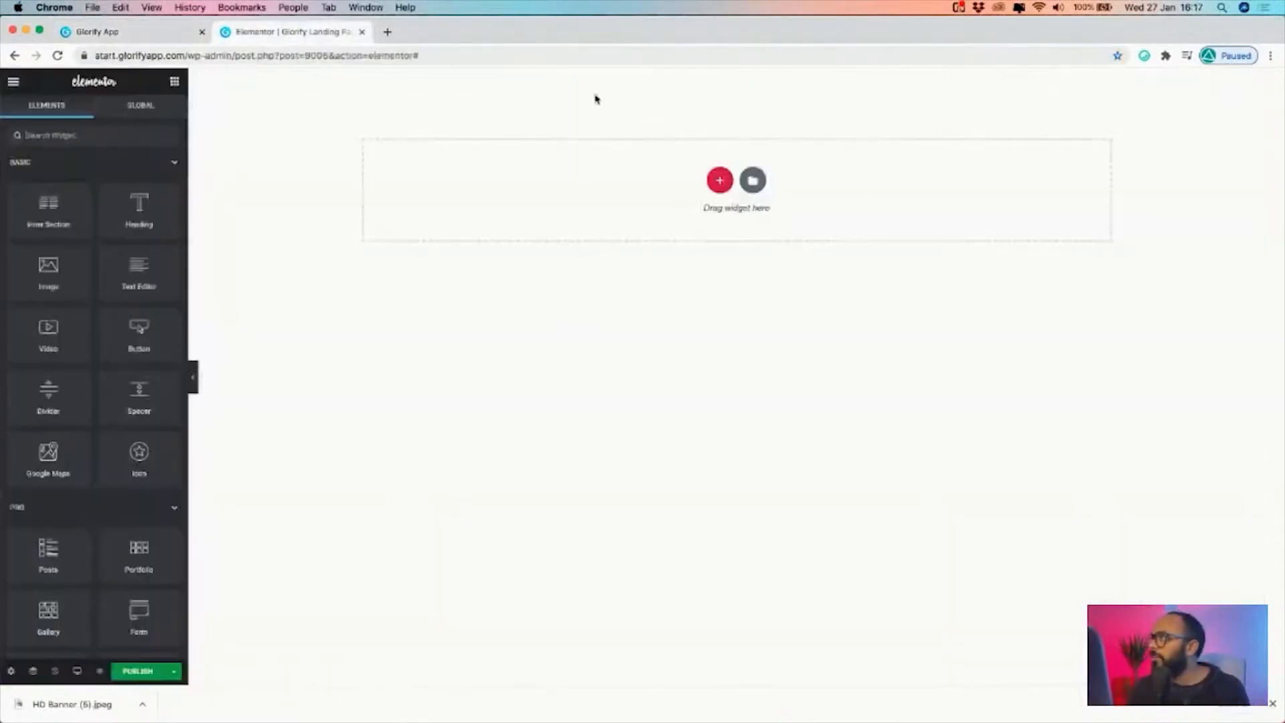
click(723, 186)
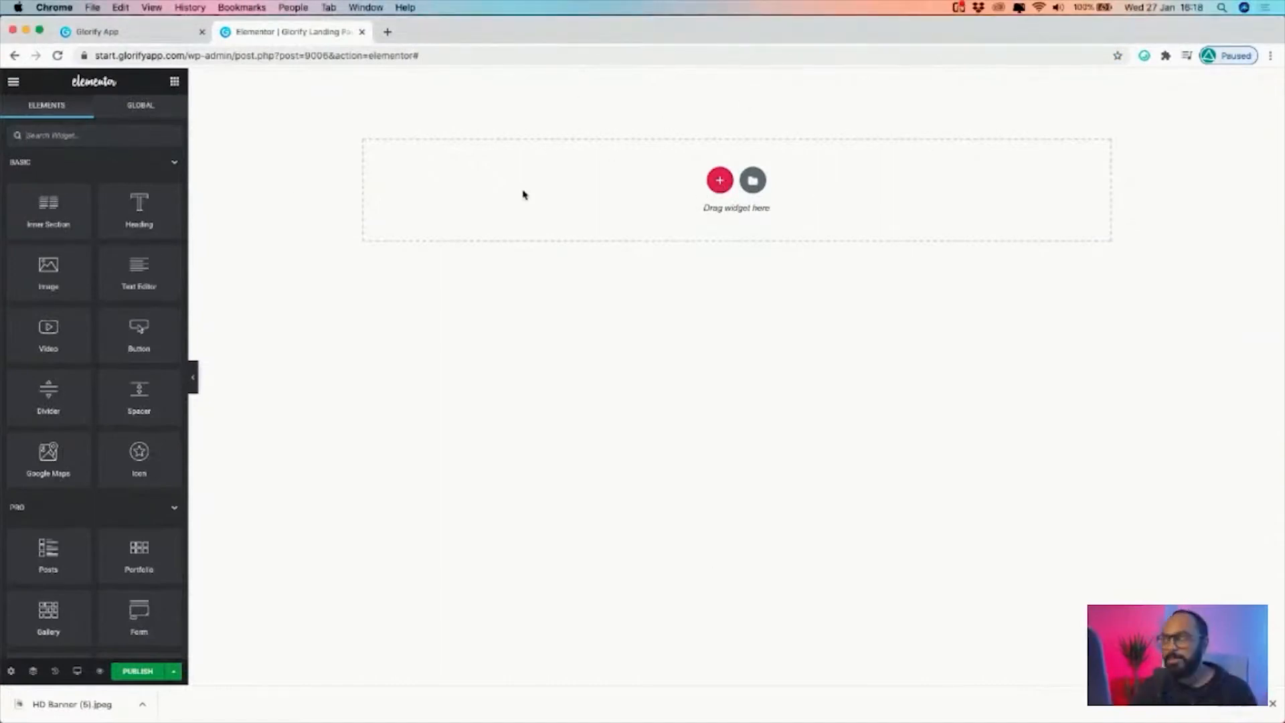
click(128, 32)
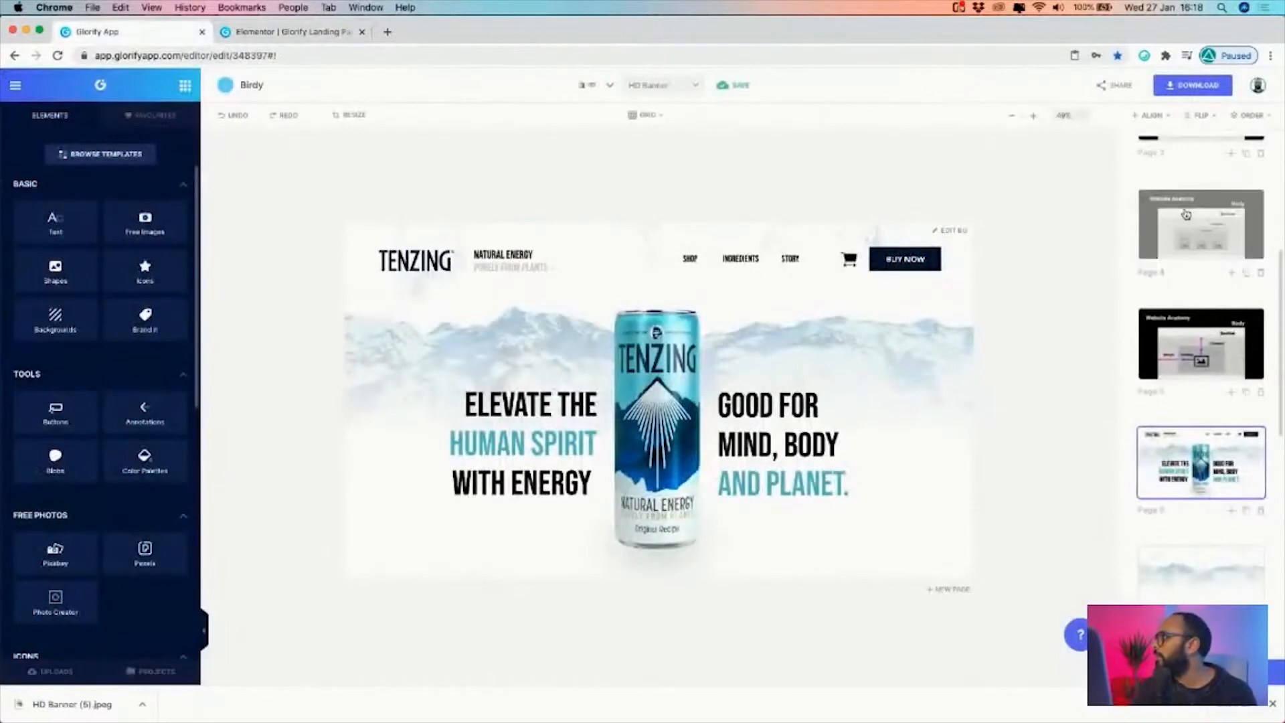
click(1195, 226)
click(645, 354)
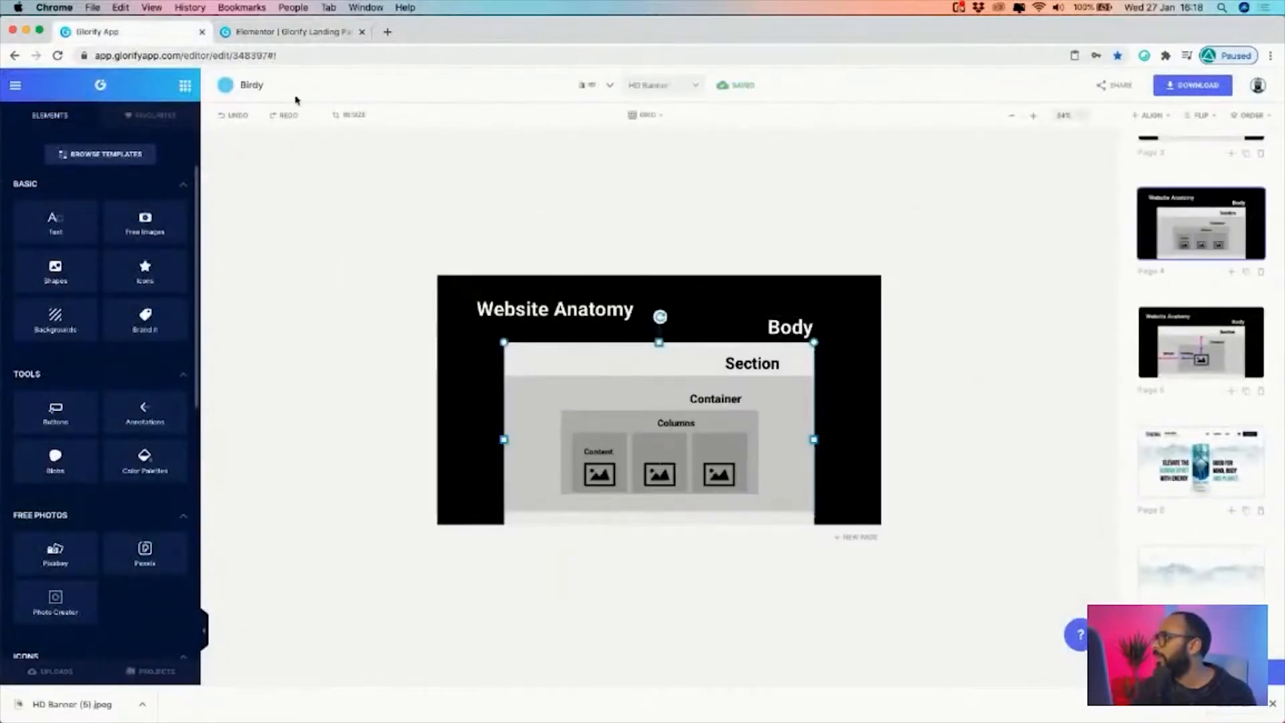
Switch to the Elementor landing page and add a new section with a single-column structure
click(294, 31)
click(717, 178)
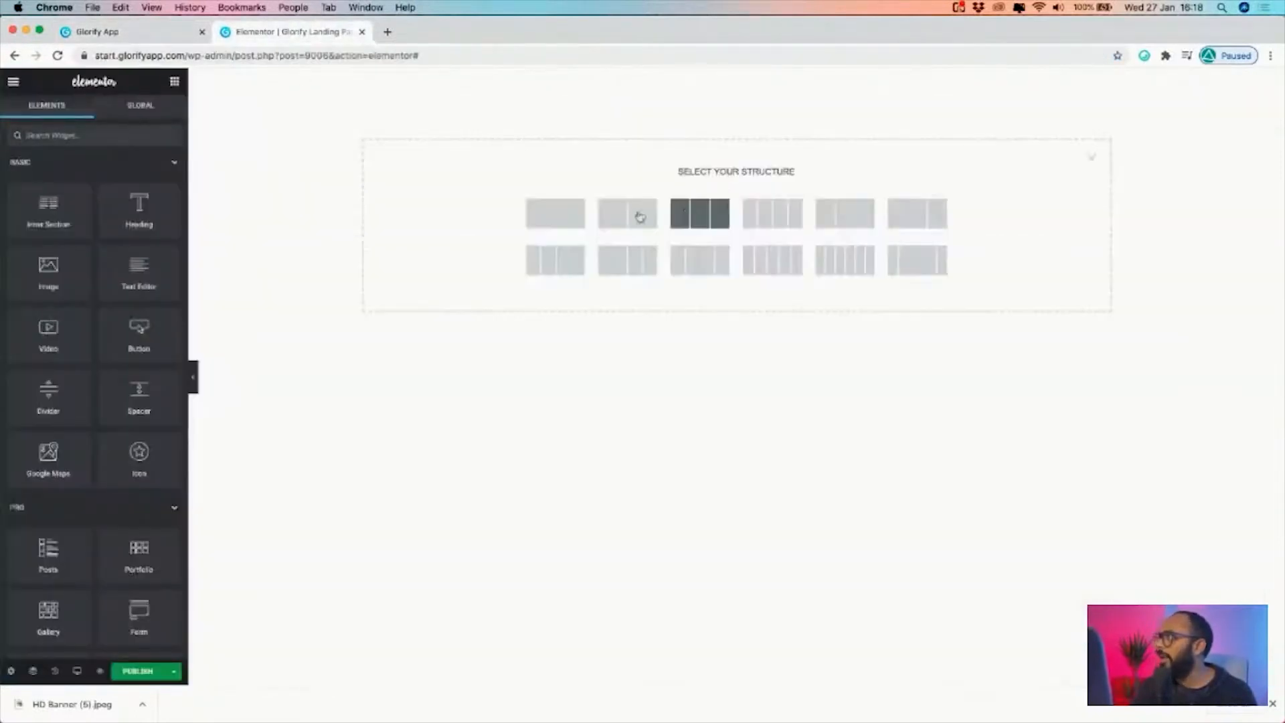
click(565, 219)
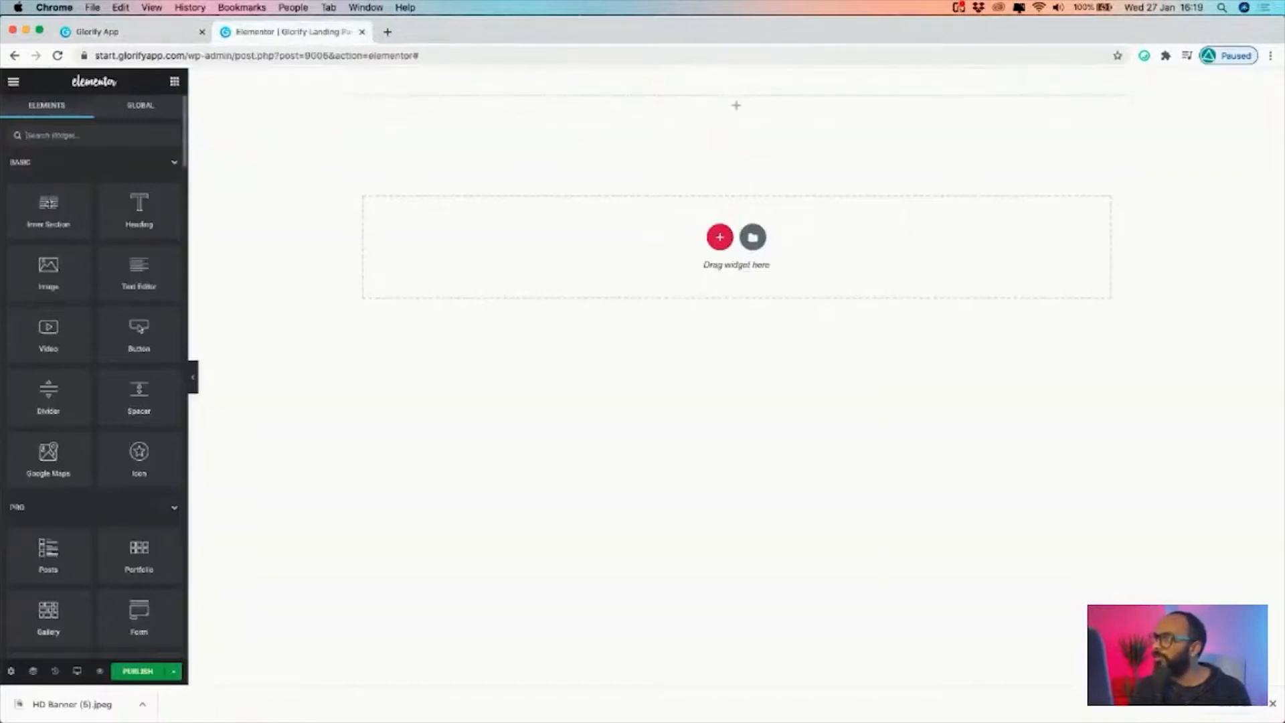
Insert an Inner Section into the new section and duplicate its first column to make three columns
drag(40, 210, 500, 115)
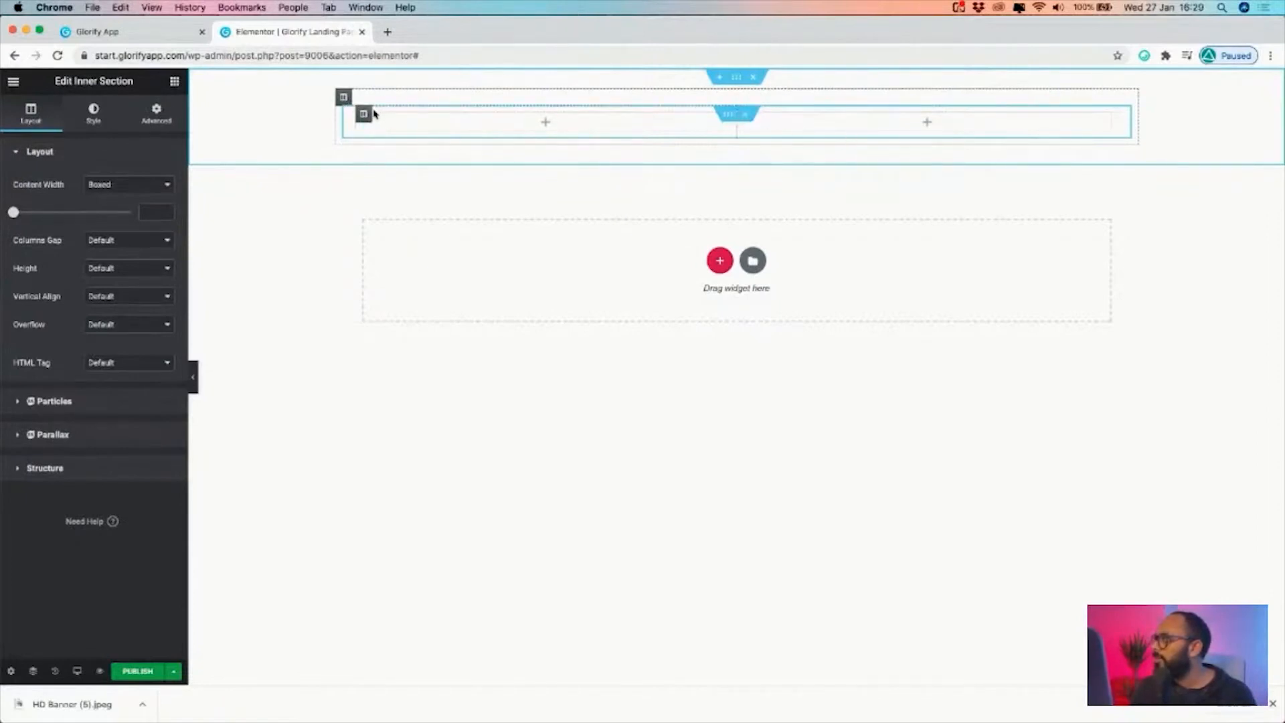
right_click(368, 114)
click(410, 150)
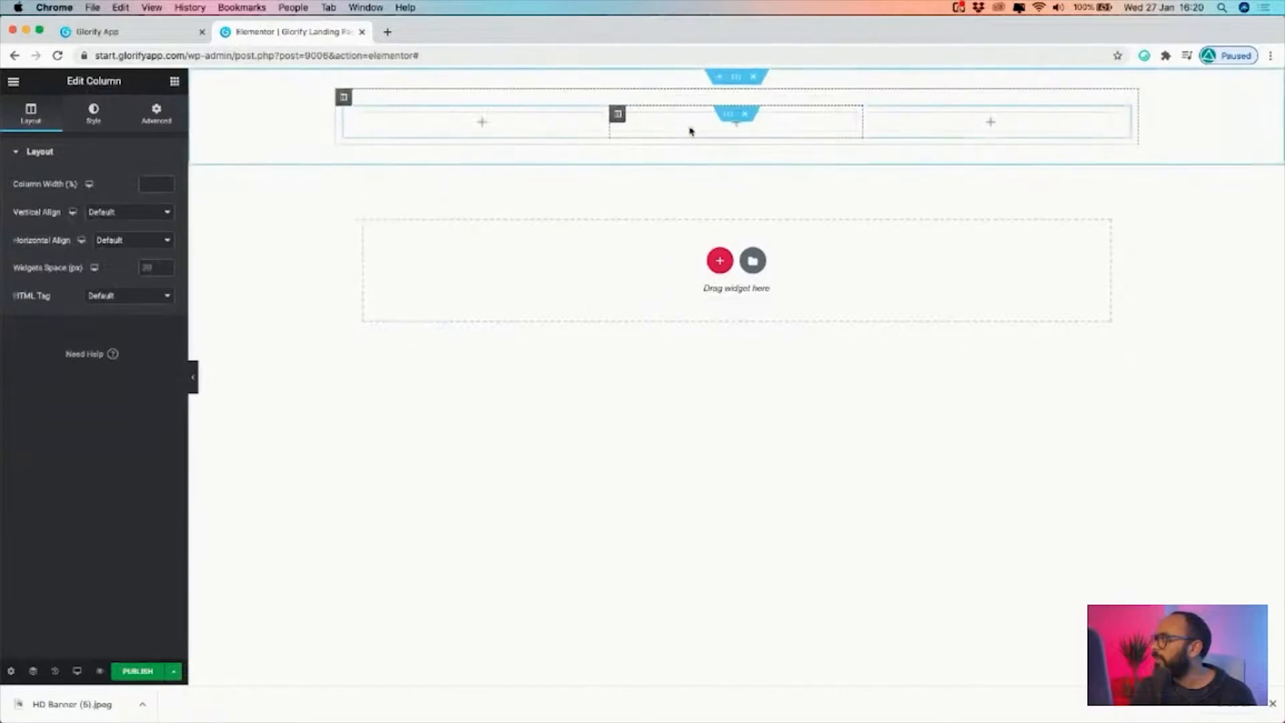
Duplicate the middle column of the inner section and undo that duplication
right_click(618, 115)
click(656, 144)
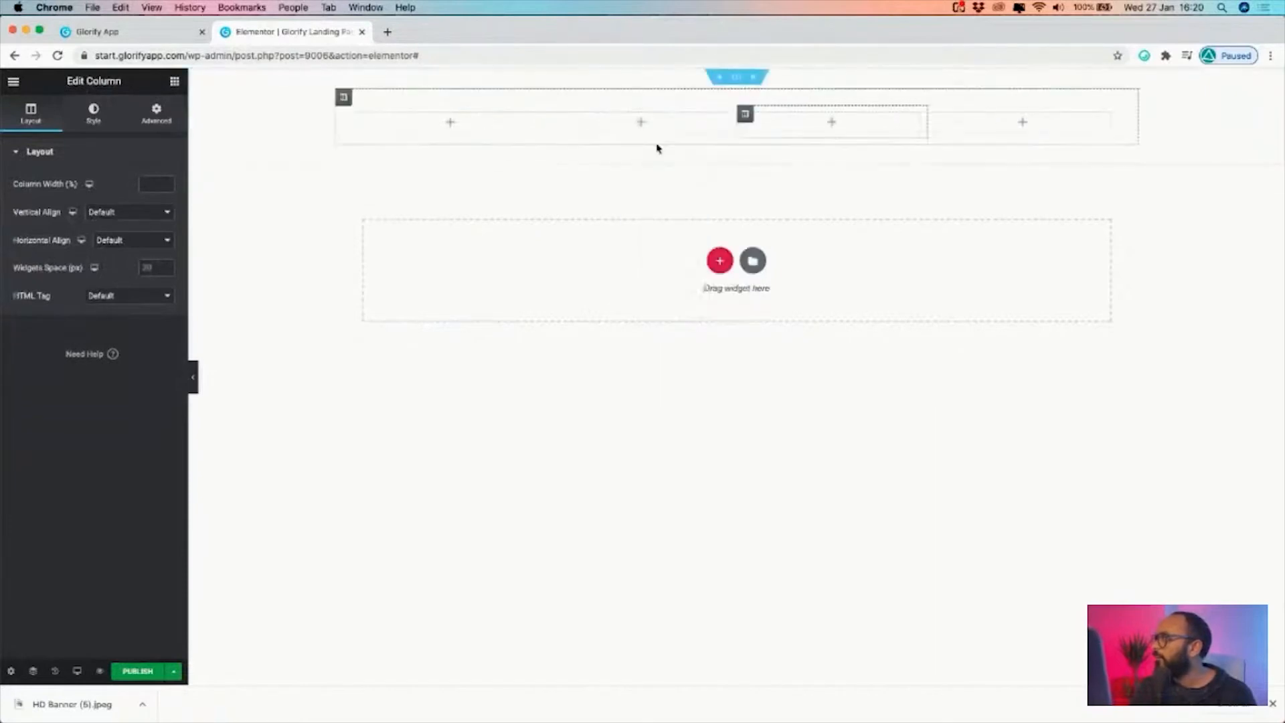
key(super+z)
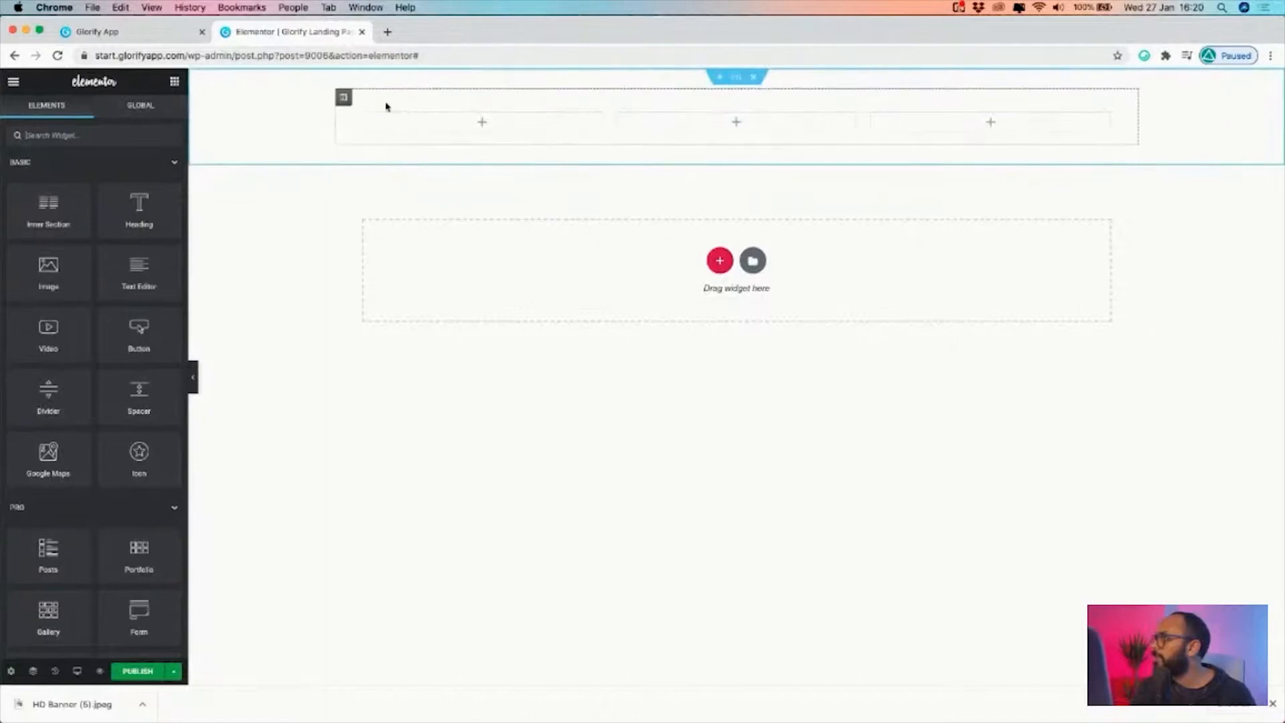
Duplicate the three-column inner section to create a second row beneath it
right_click(344, 98)
click(729, 121)
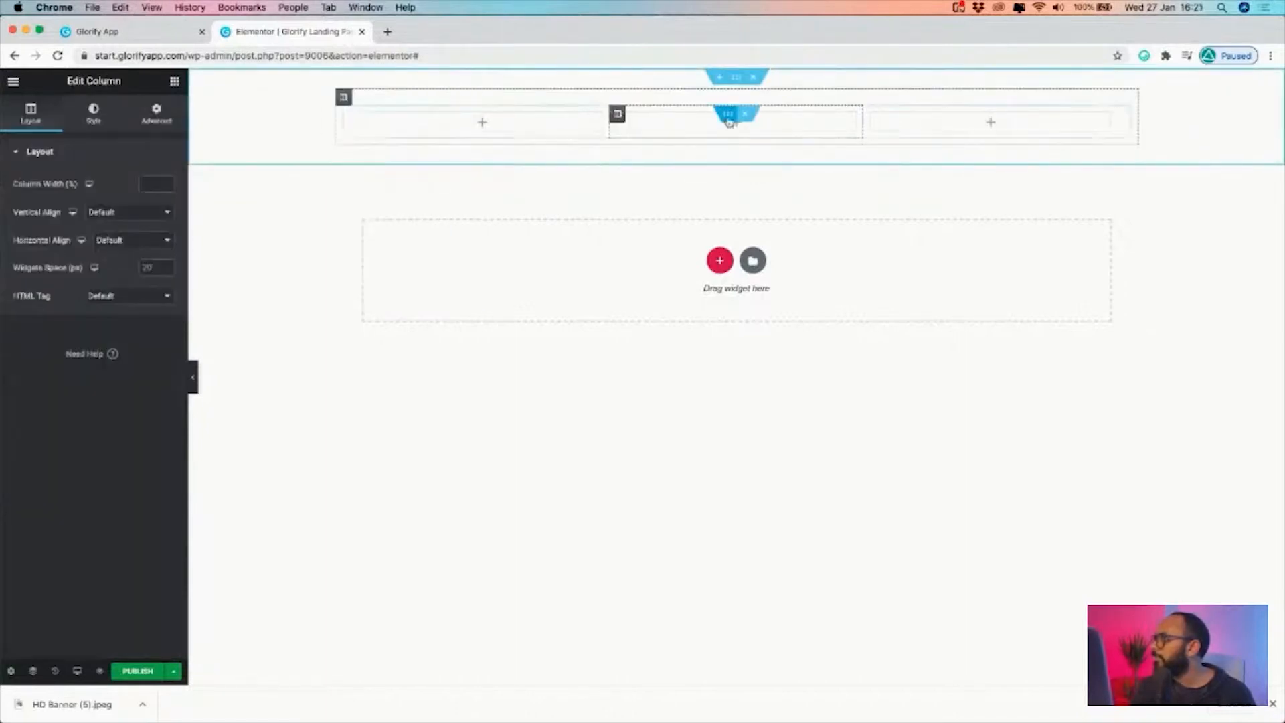
right_click(730, 119)
click(746, 144)
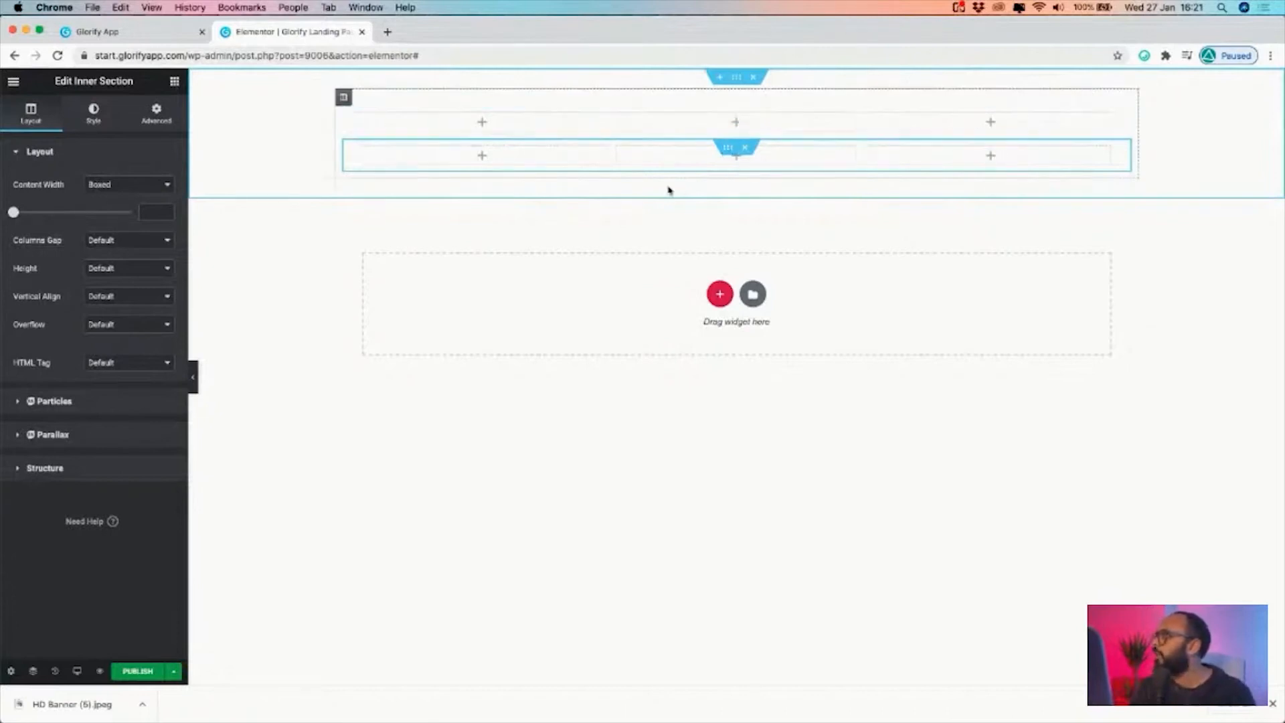
Set the column's margin and padding to 0, and add image, heading, icon and button widgets to the upper inner section
click(410, 125)
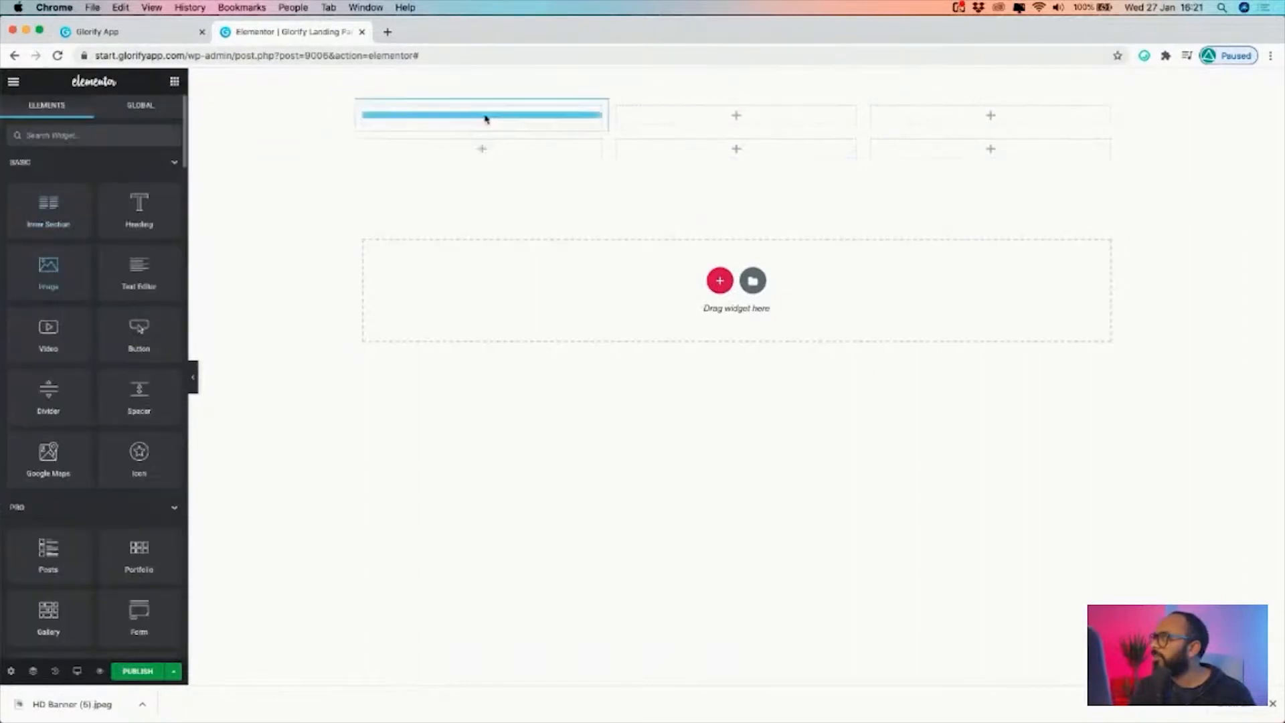
drag(485, 118, 483, 134)
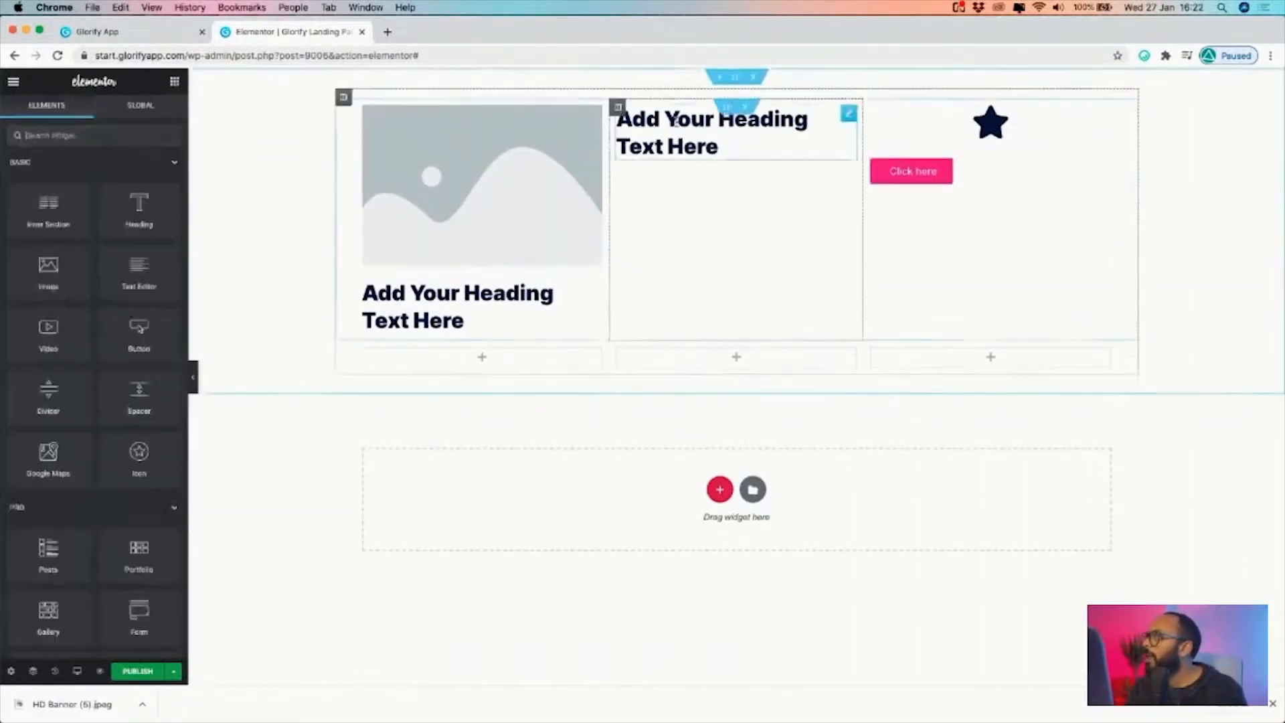
Examine the outer section's layout options and its advanced margin and padding settings, briefly hiding the editing panel
click(736, 77)
click(24, 113)
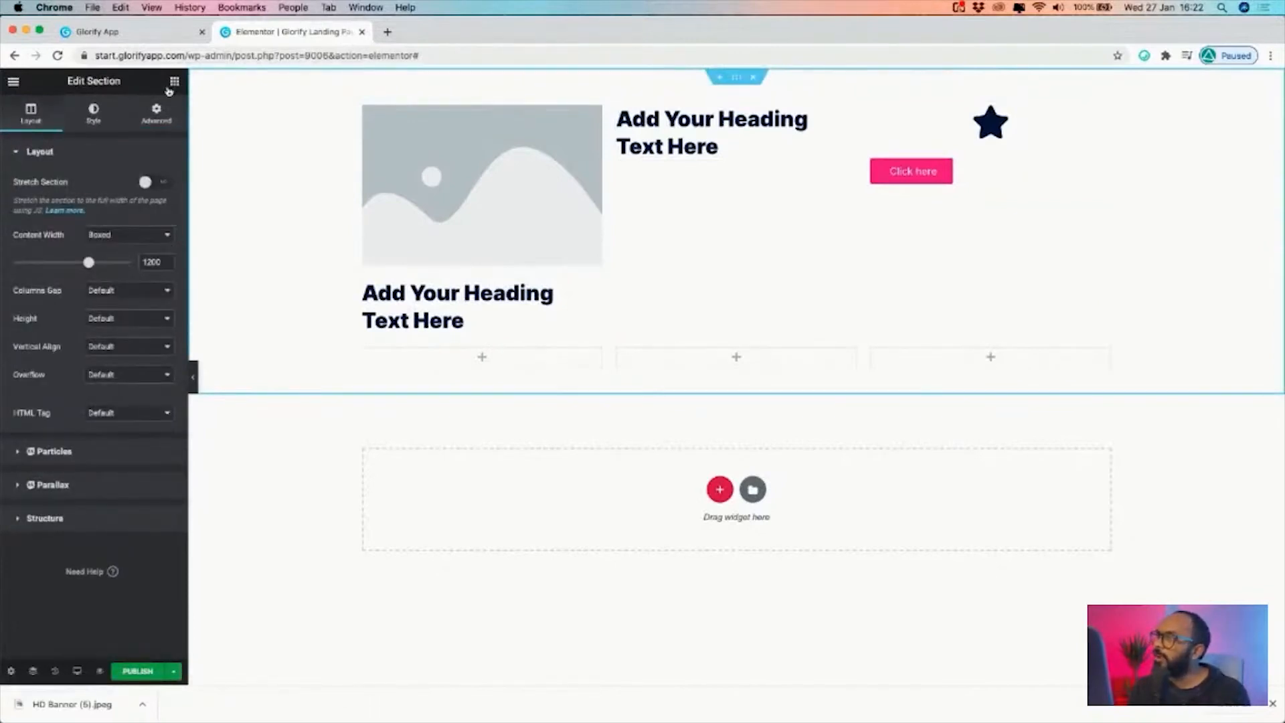
click(157, 113)
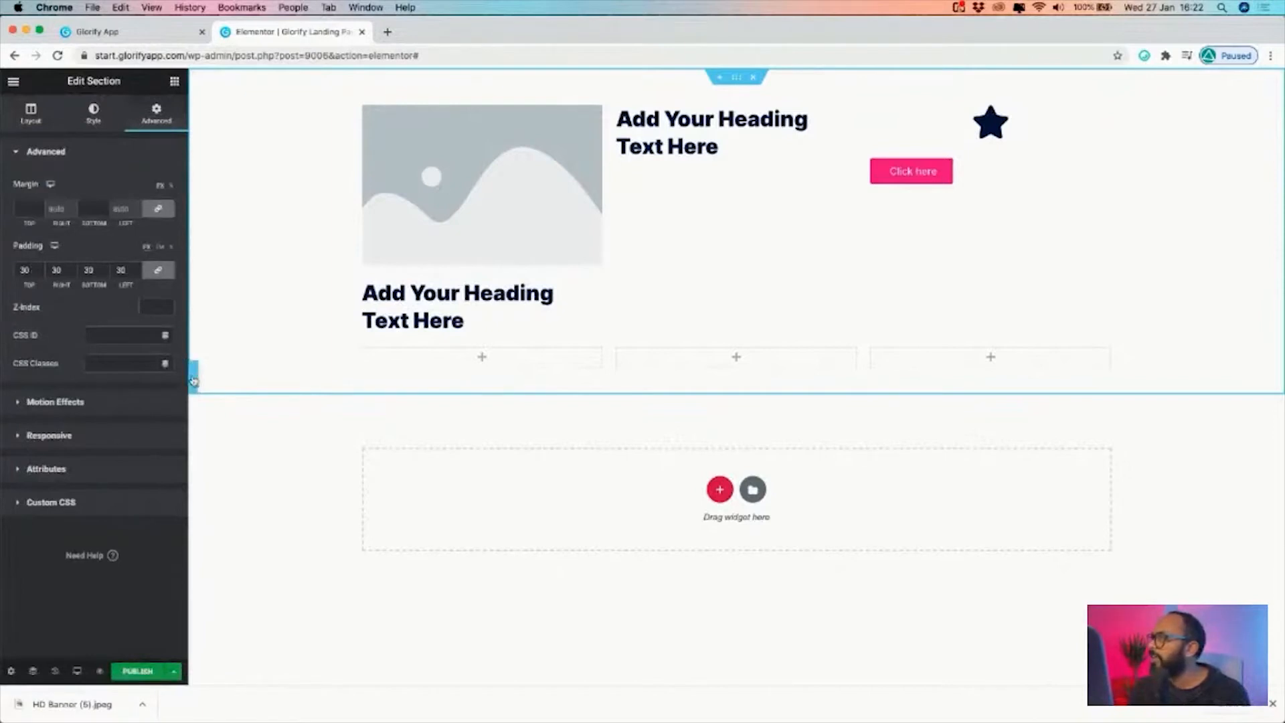
click(194, 378)
click(5, 377)
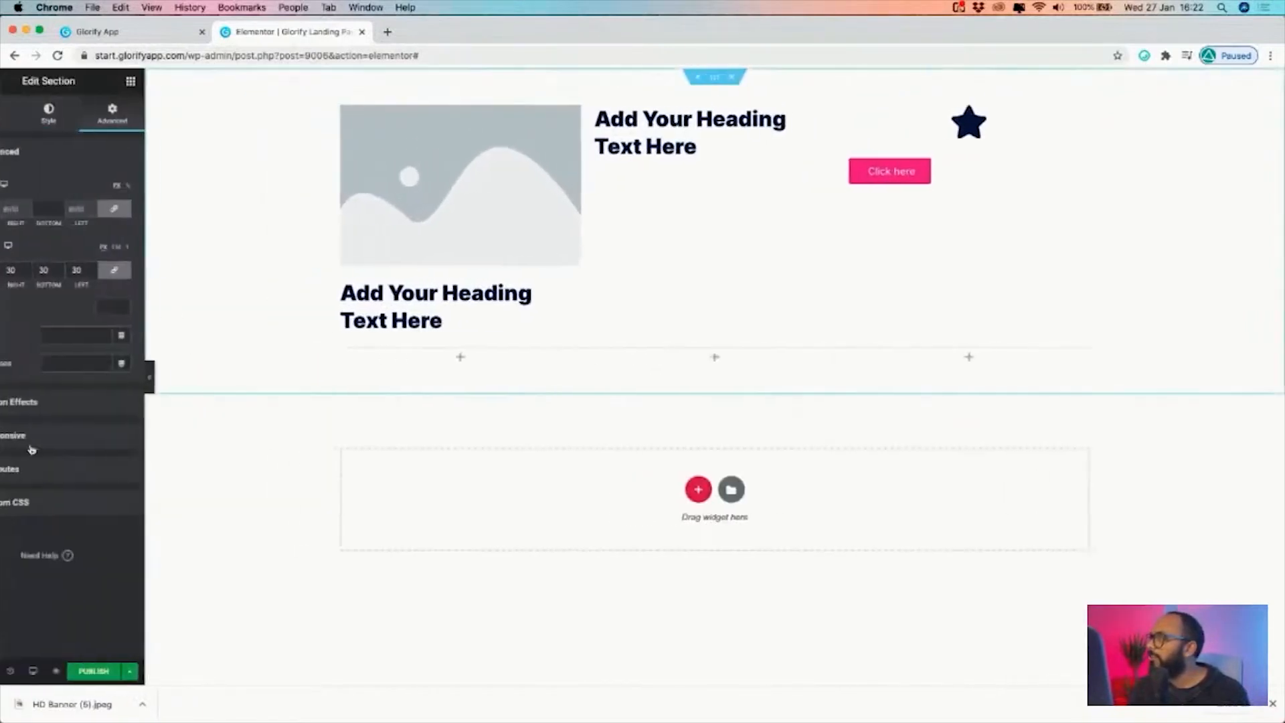
Preview the landing page in the tablet responsive view
click(77, 671)
click(78, 610)
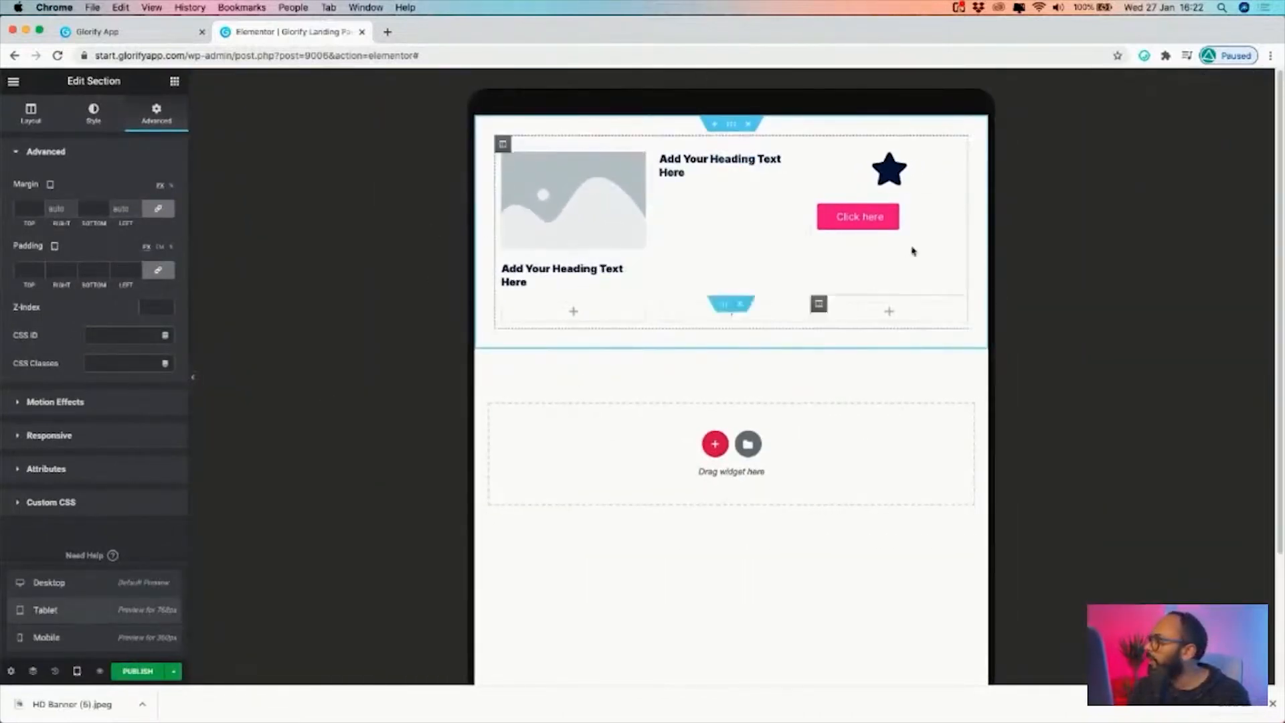
click(76, 670)
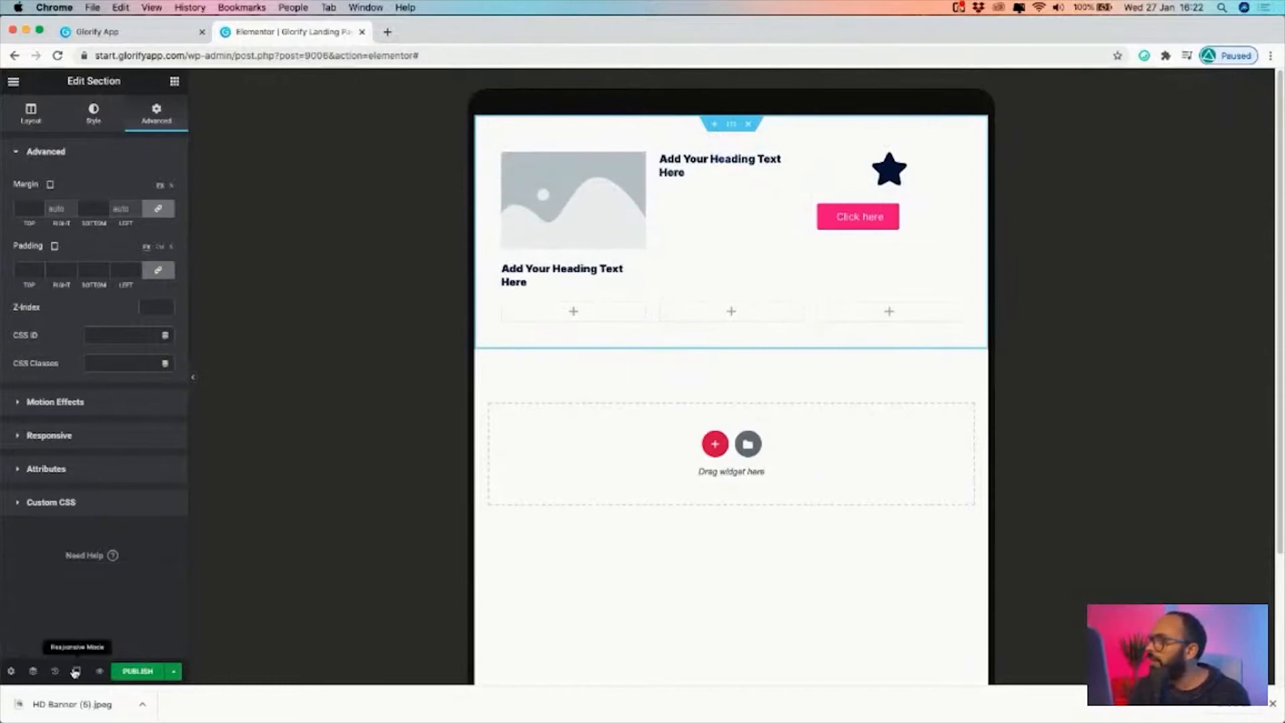
Preview the landing page in the mobile responsive view and return to the desktop view
click(76, 671)
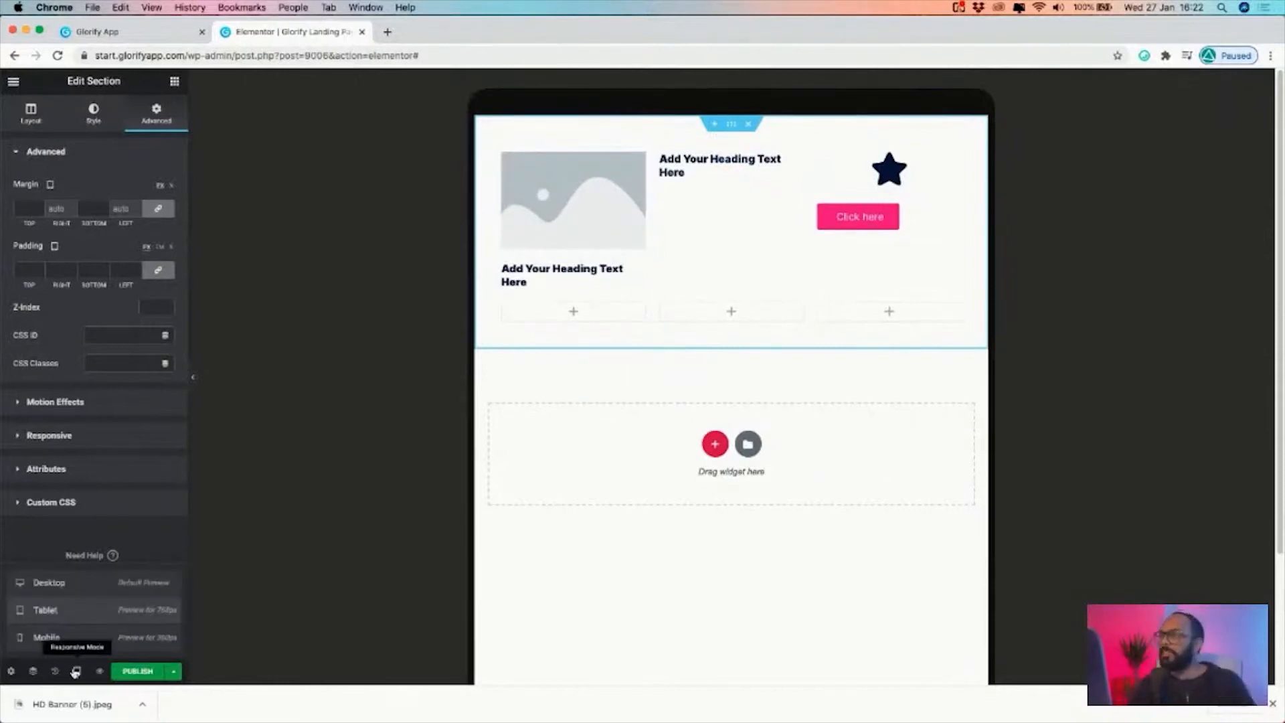
click(47, 638)
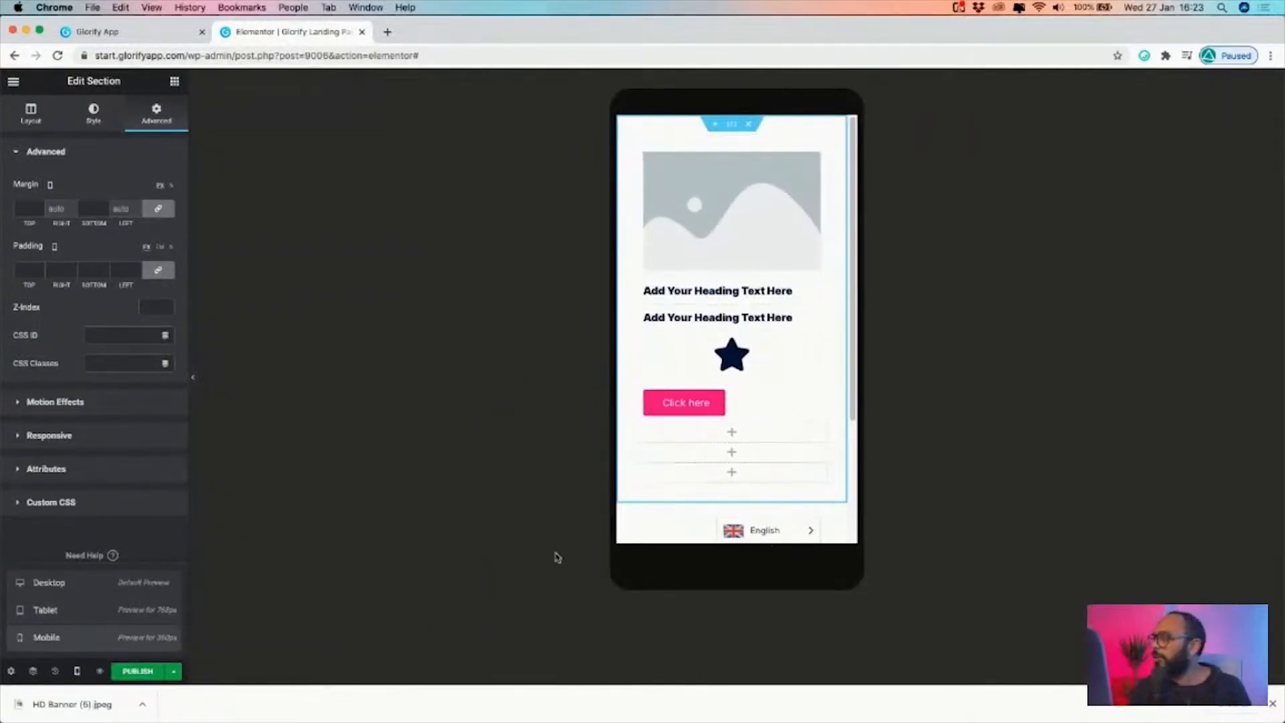
click(80, 672)
click(77, 672)
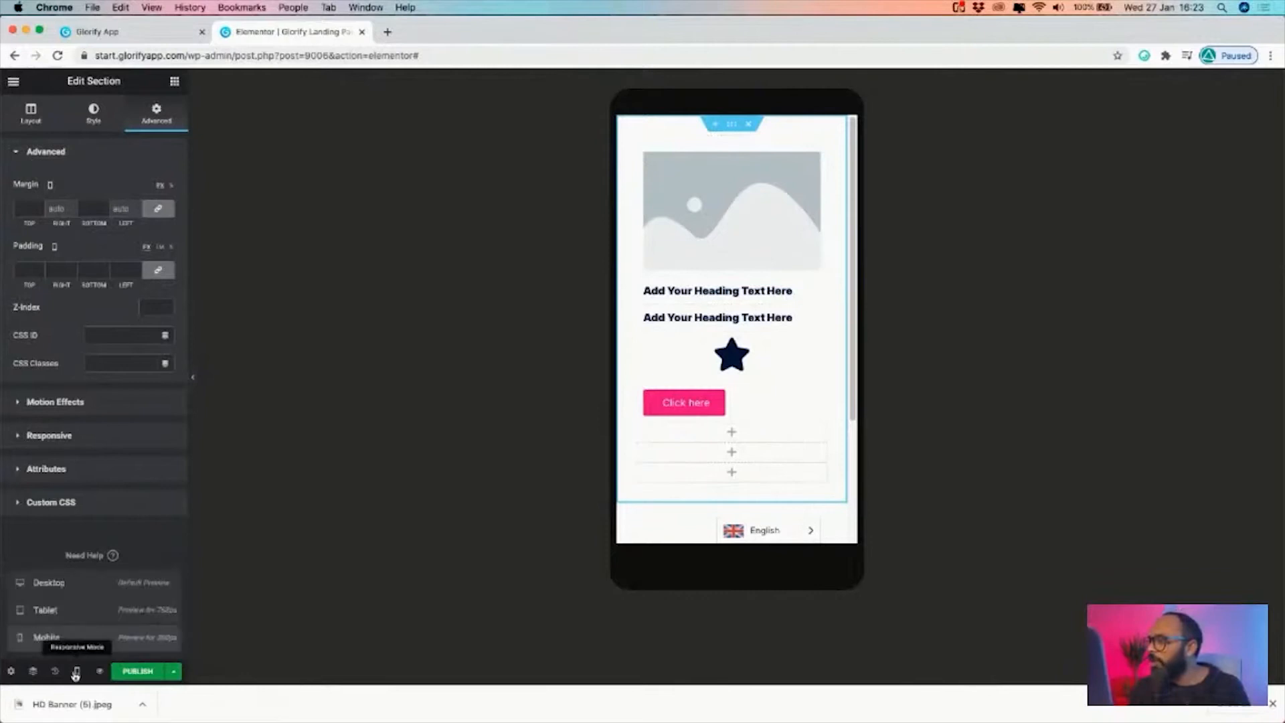
click(46, 583)
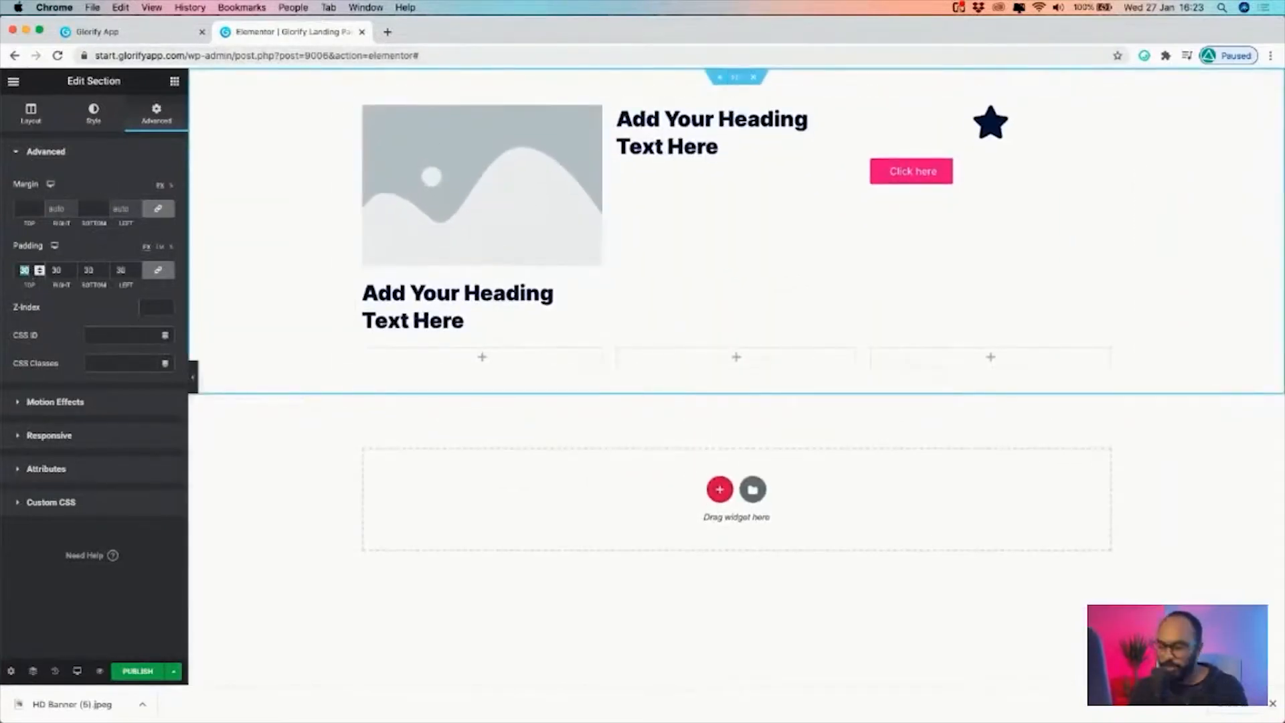
Try a padding of 0 on all sides of the outer section and check the mobile view
text(0)
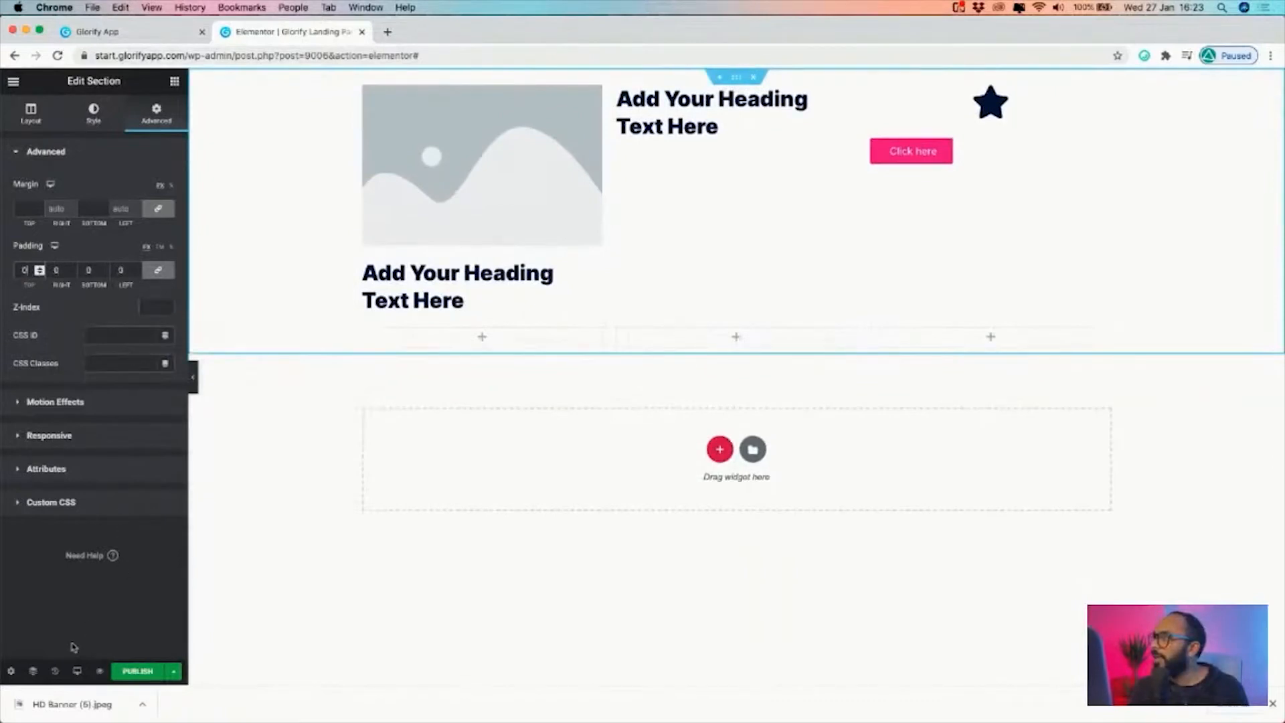
click(77, 671)
click(69, 636)
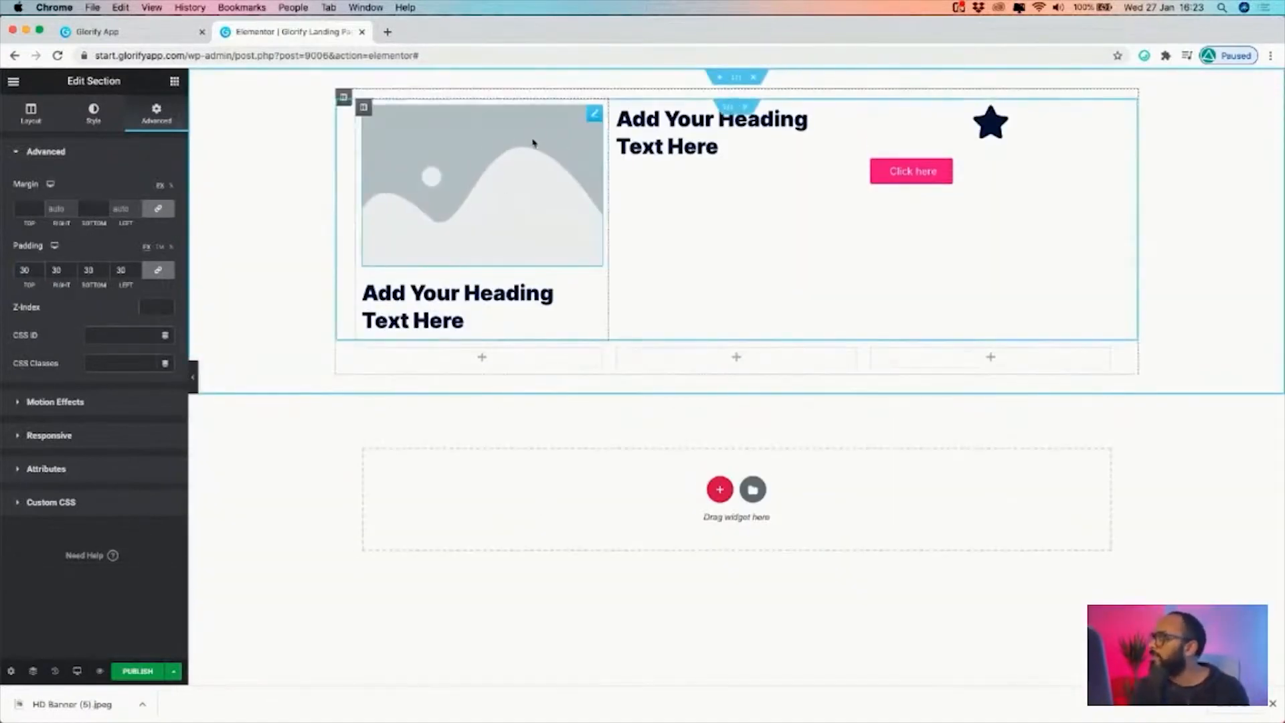
Replace the placeholder image in the header's first column with the TENZING logo and restyle the heading beside it
click(534, 143)
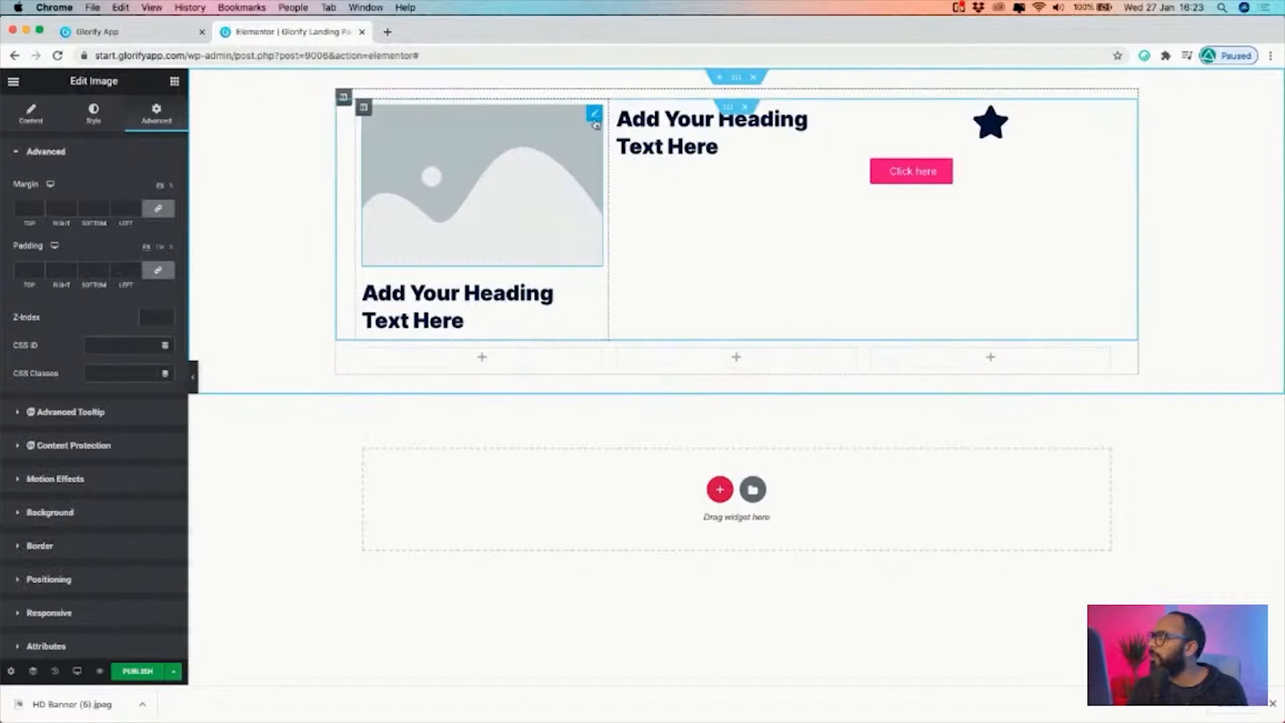
click(92, 223)
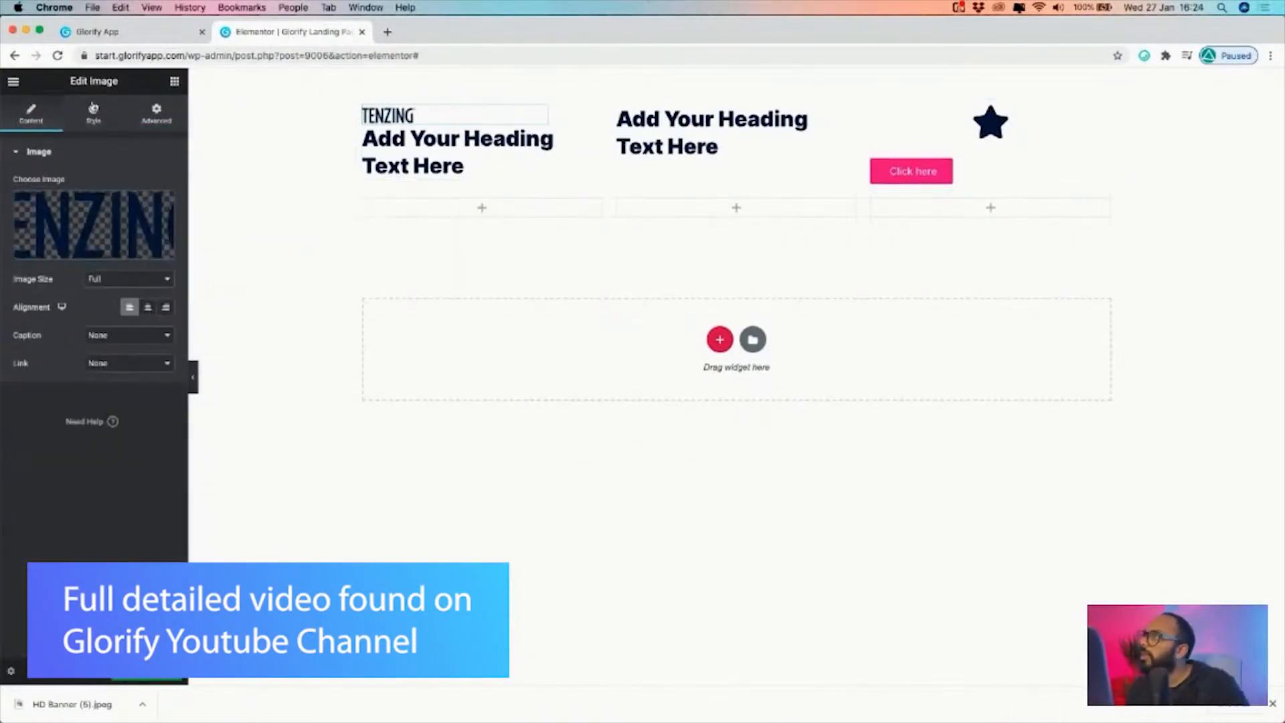
click(93, 109)
click(54, 207)
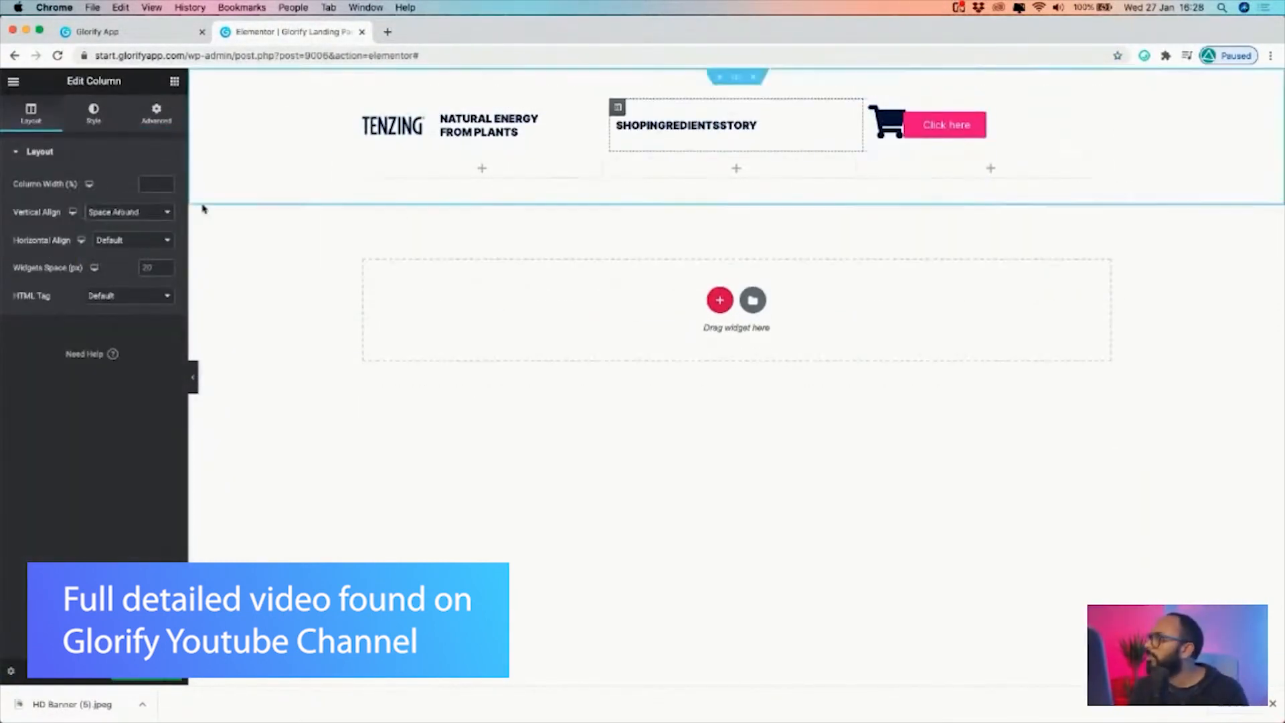
Adjust the logo column's vertical alignment, open the "Natural Energy From plants" heading, and view the header with the editing panel hidden
click(140, 213)
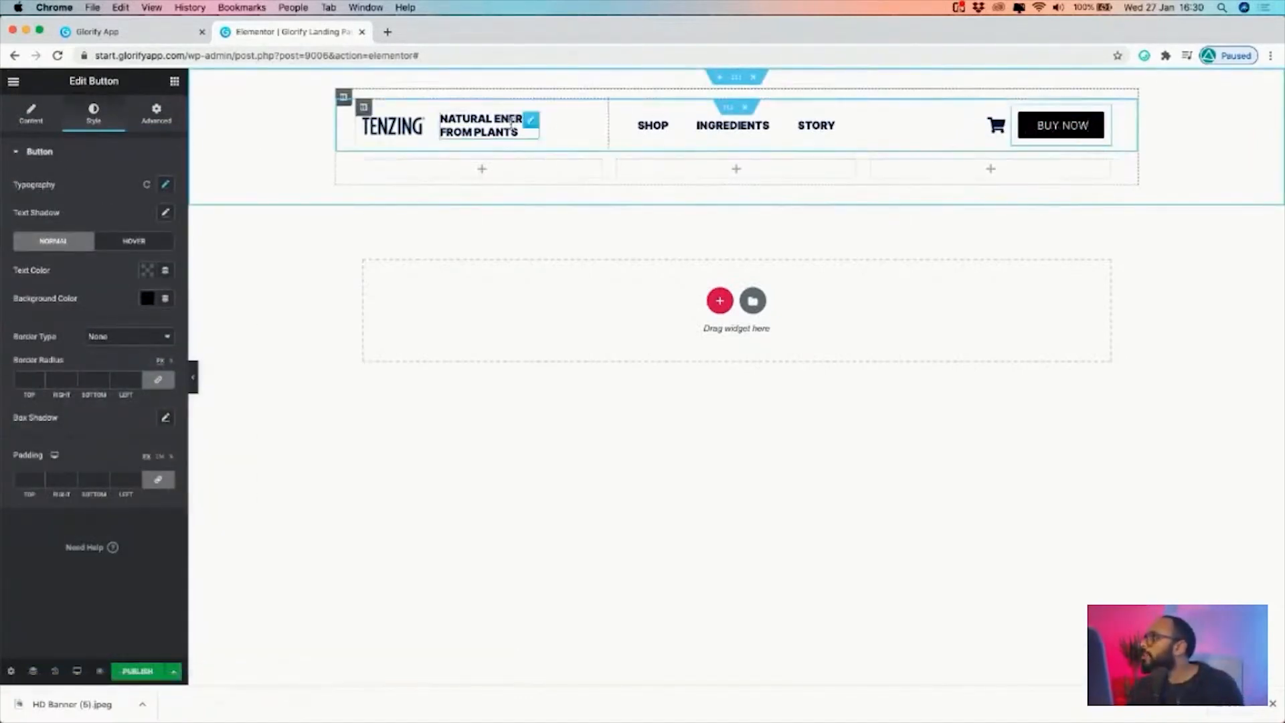
click(530, 122)
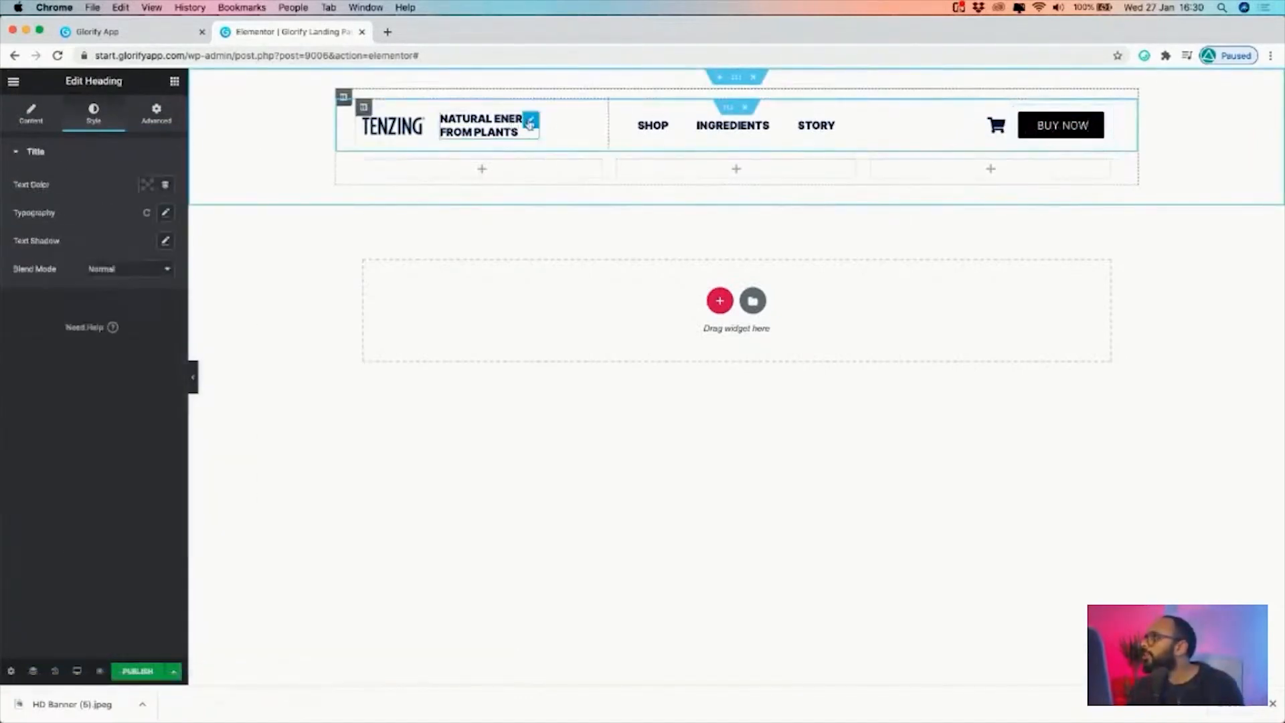
click(193, 377)
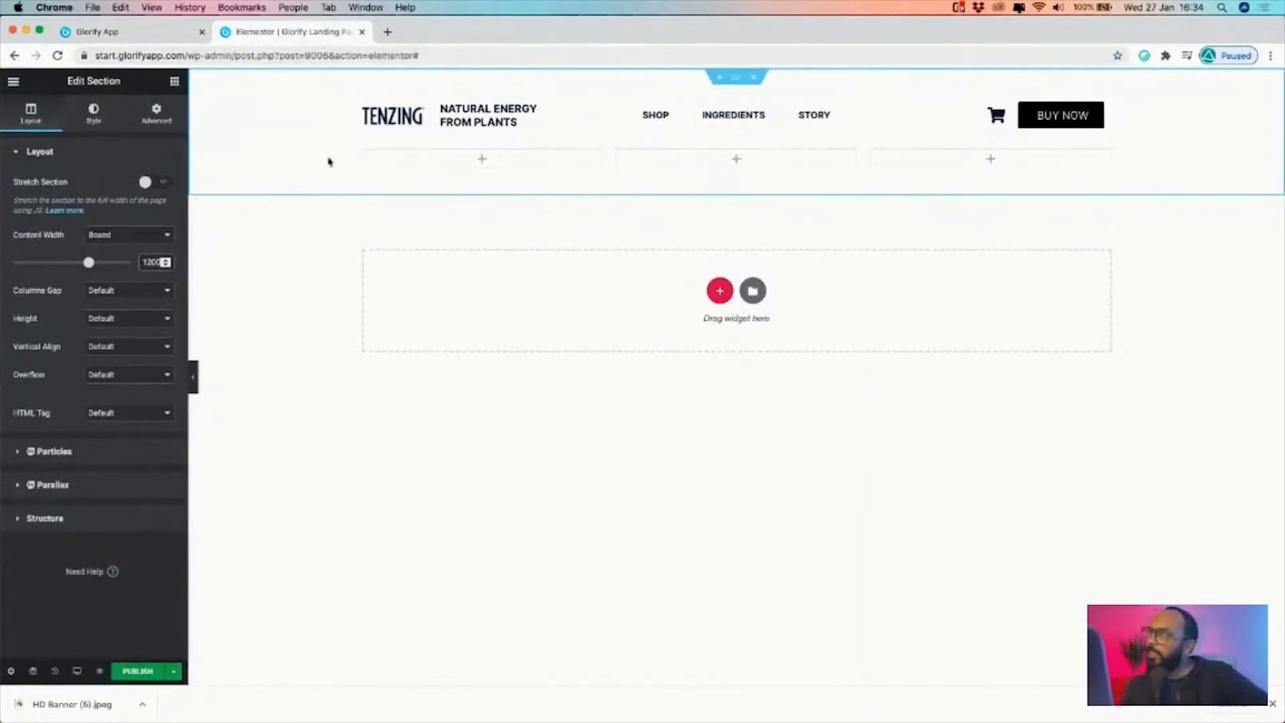
Give the outer section a classic background and upload and insert HD Banner (5).jpeg as its image
click(91, 115)
click(28, 117)
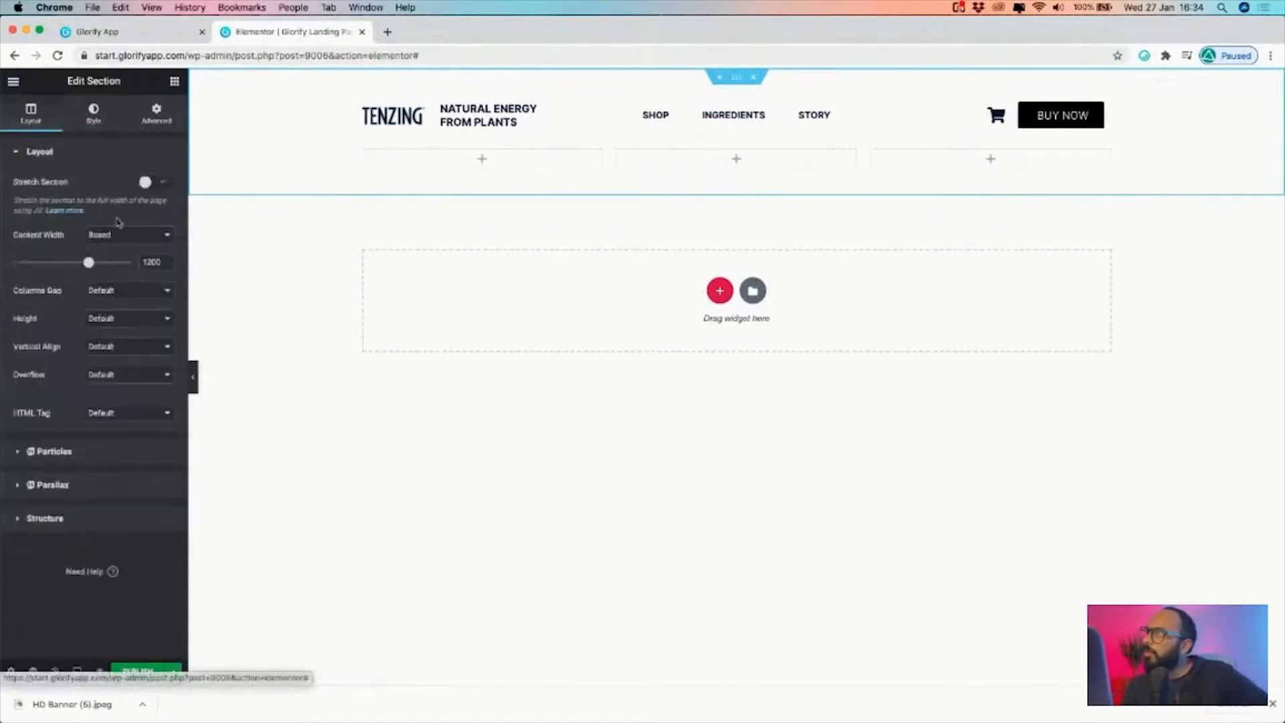
click(156, 114)
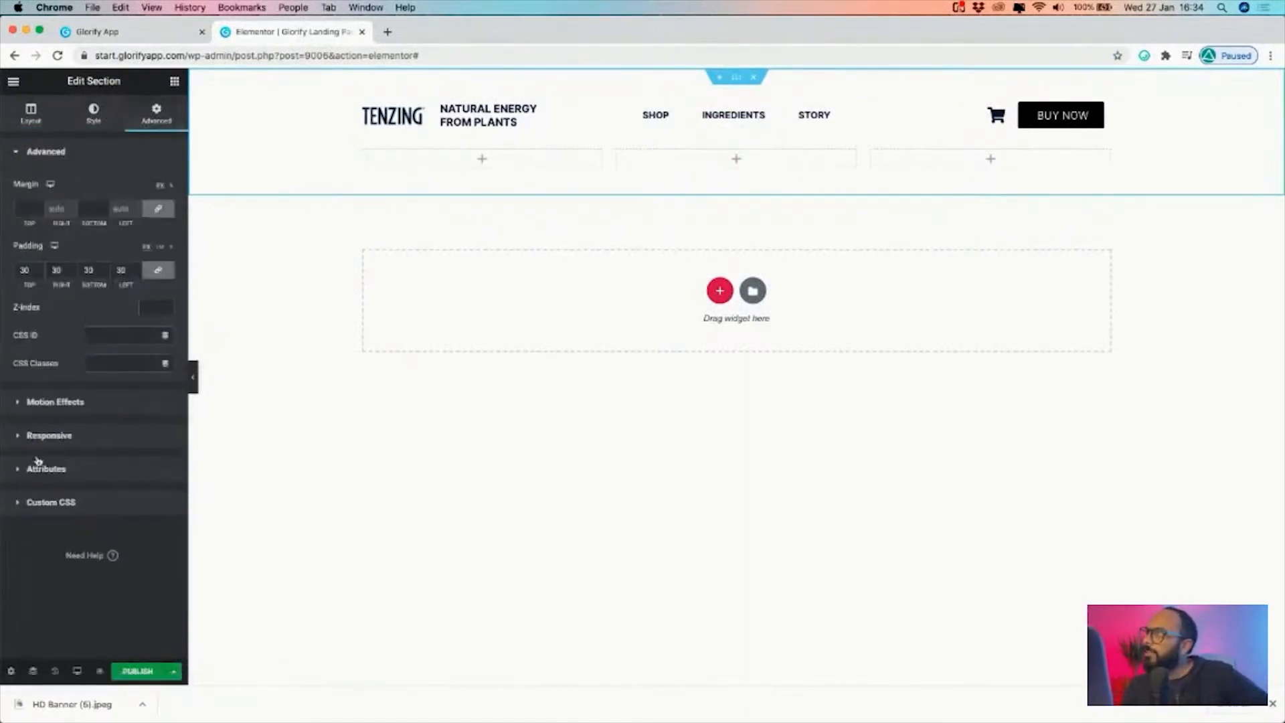
click(94, 119)
click(76, 252)
click(63, 156)
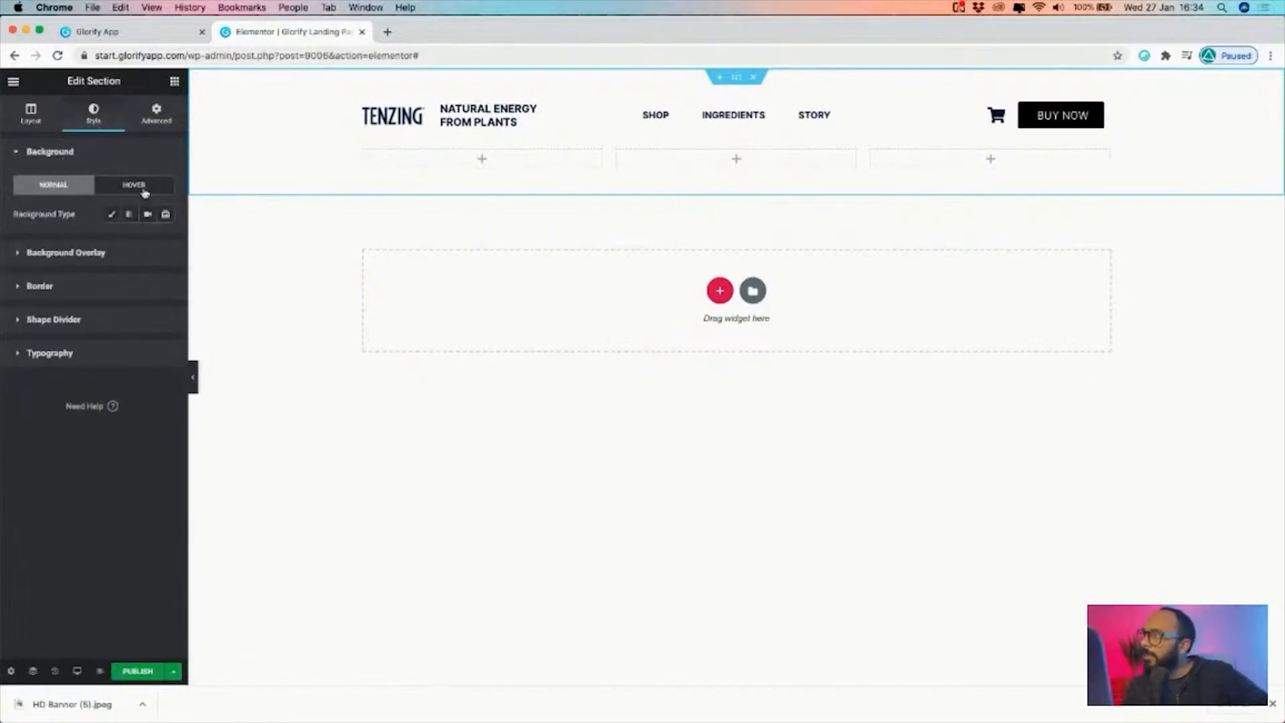
click(110, 214)
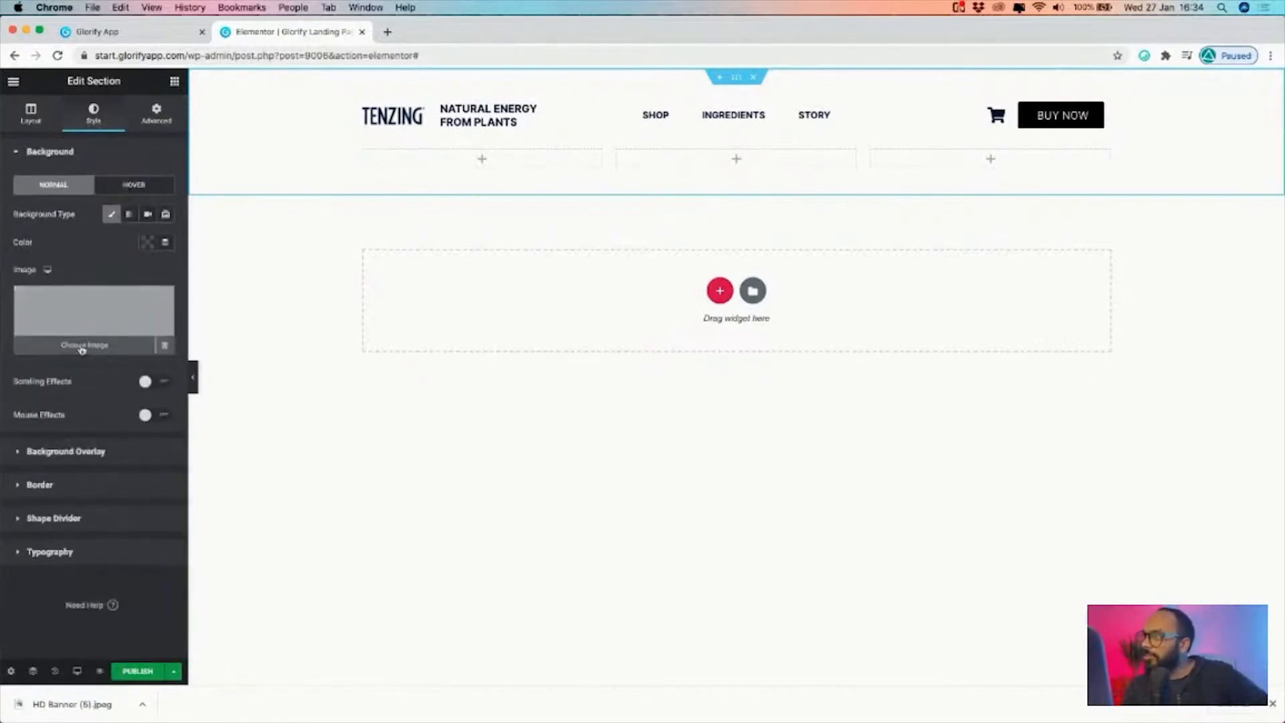
click(82, 349)
click(55, 133)
drag(1284, 456, 1079, 456)
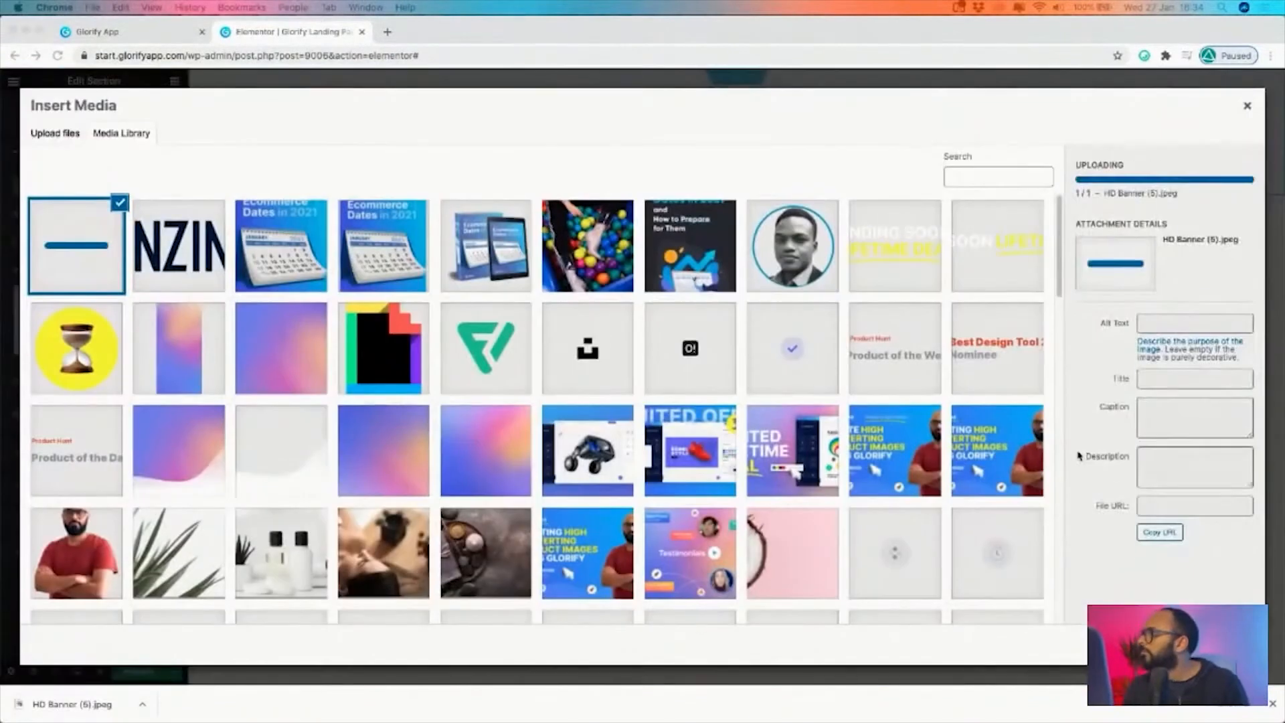
click(1220, 644)
Set the background image's position to Top Center, attachment to Fixed, repeat to No-repeat and size to Cover
click(122, 375)
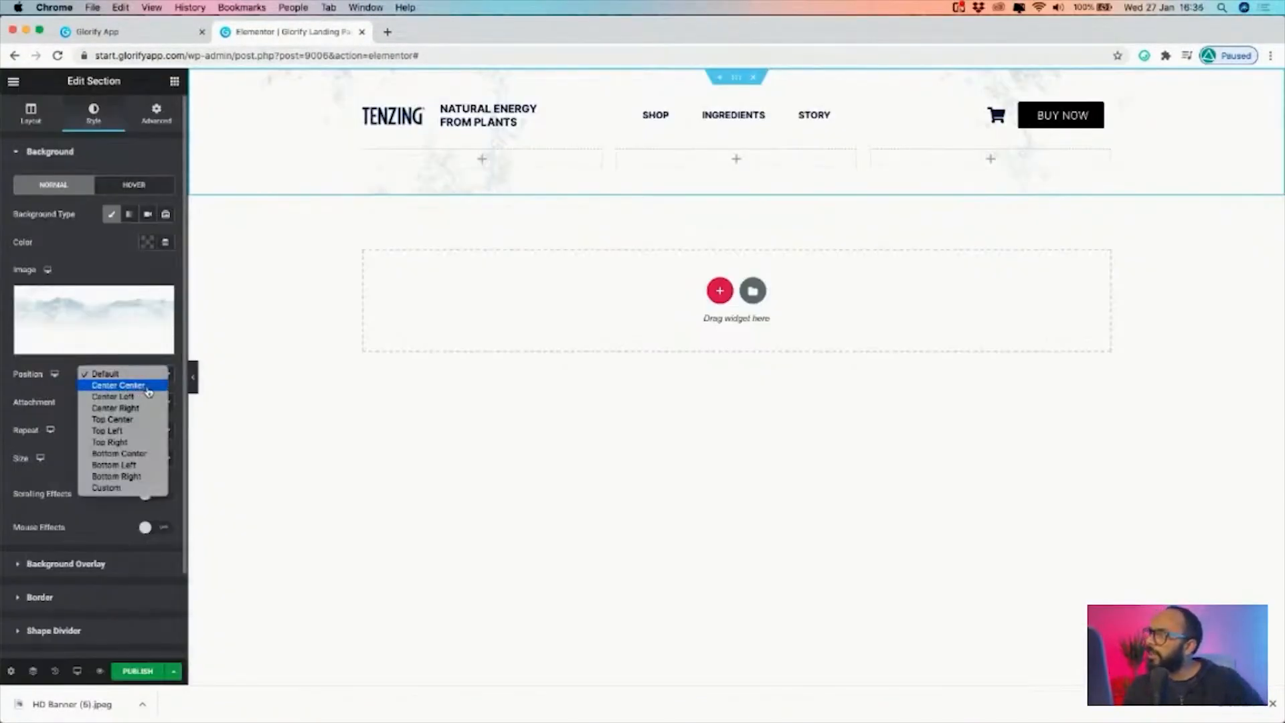
click(144, 420)
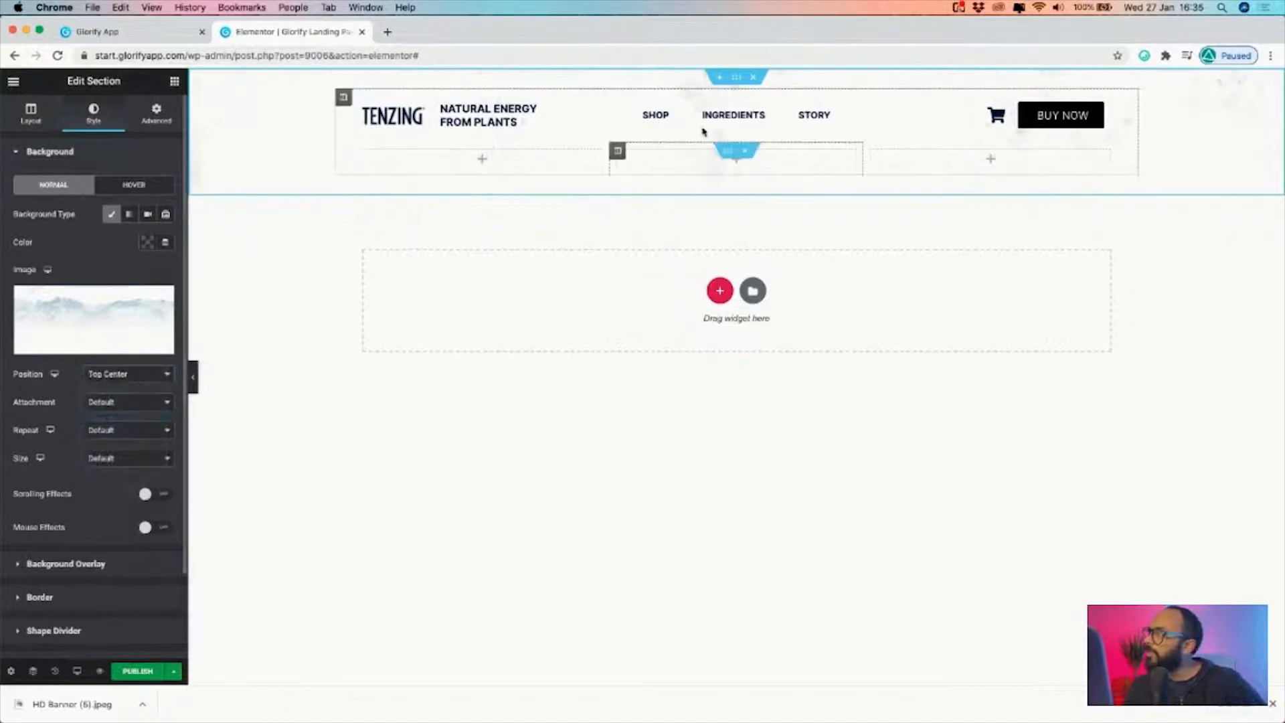
click(103, 402)
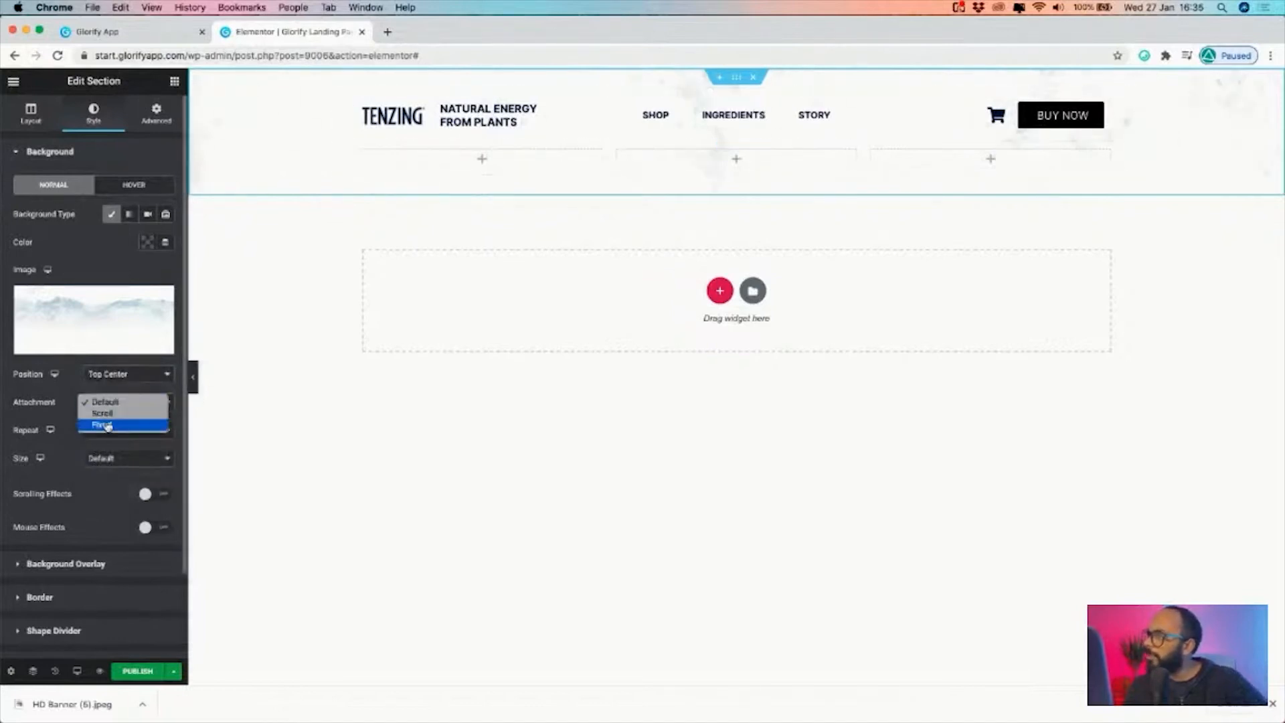
click(69, 423)
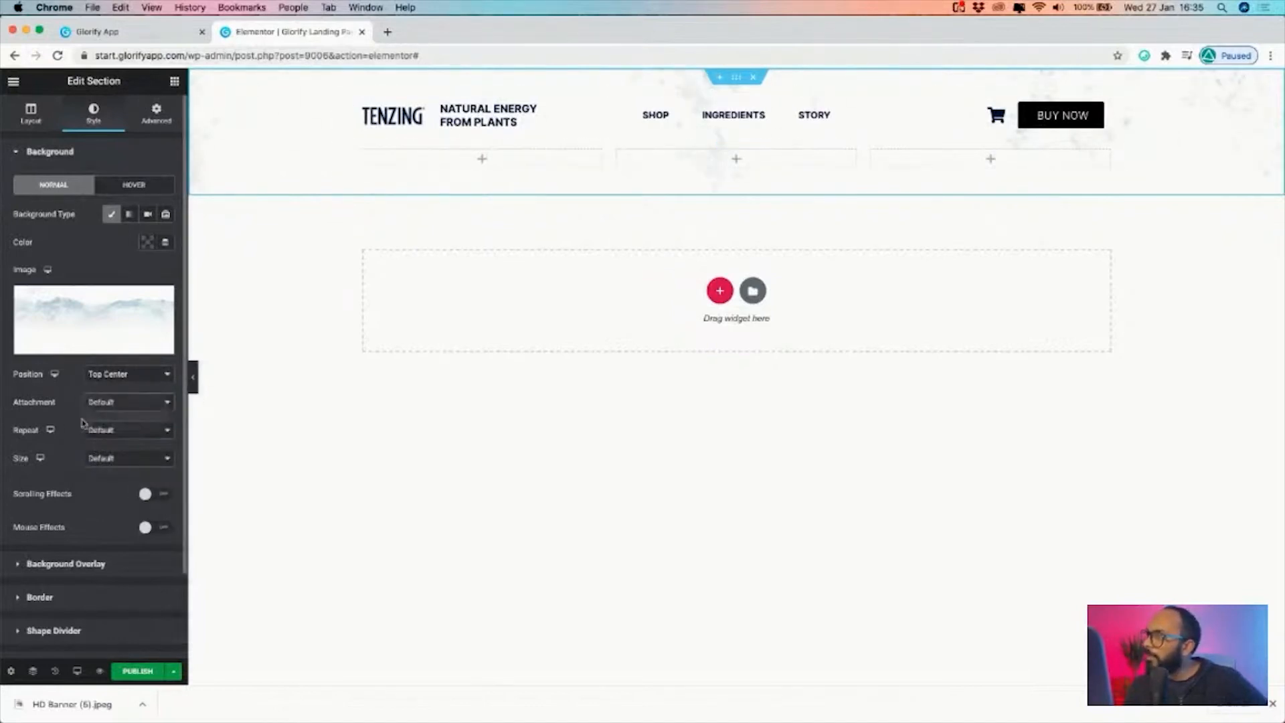
click(125, 407)
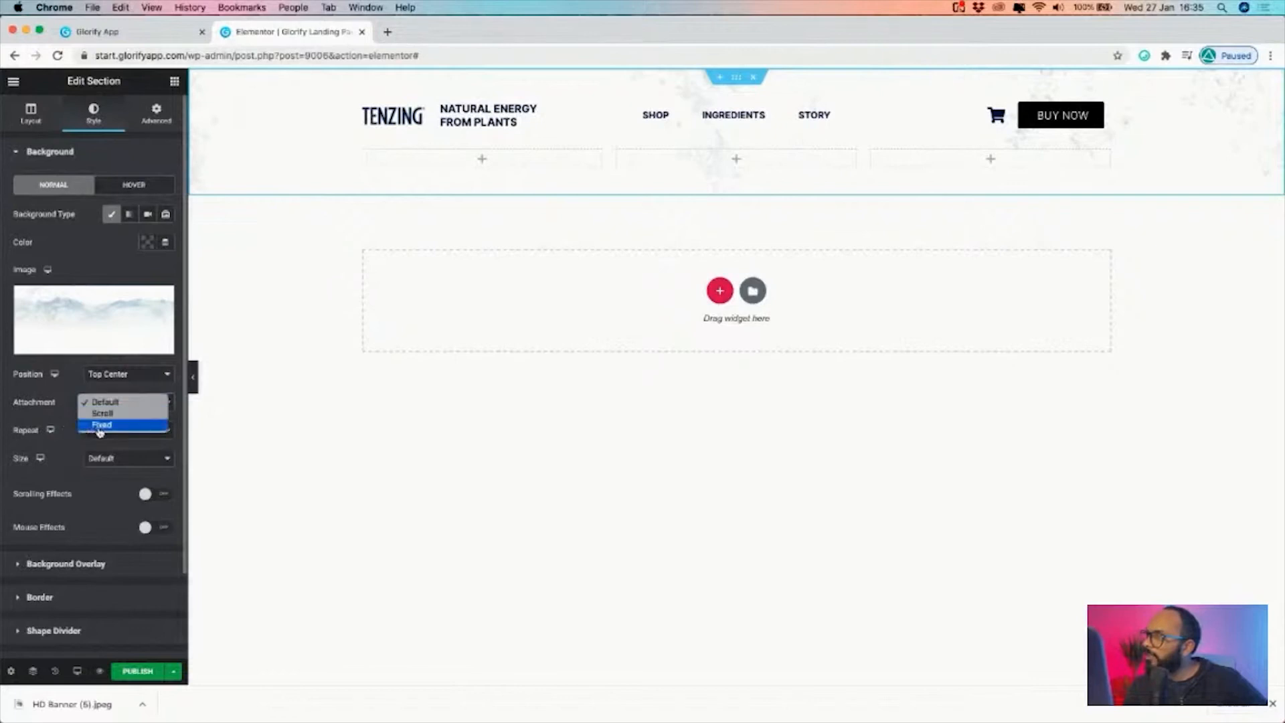
click(100, 425)
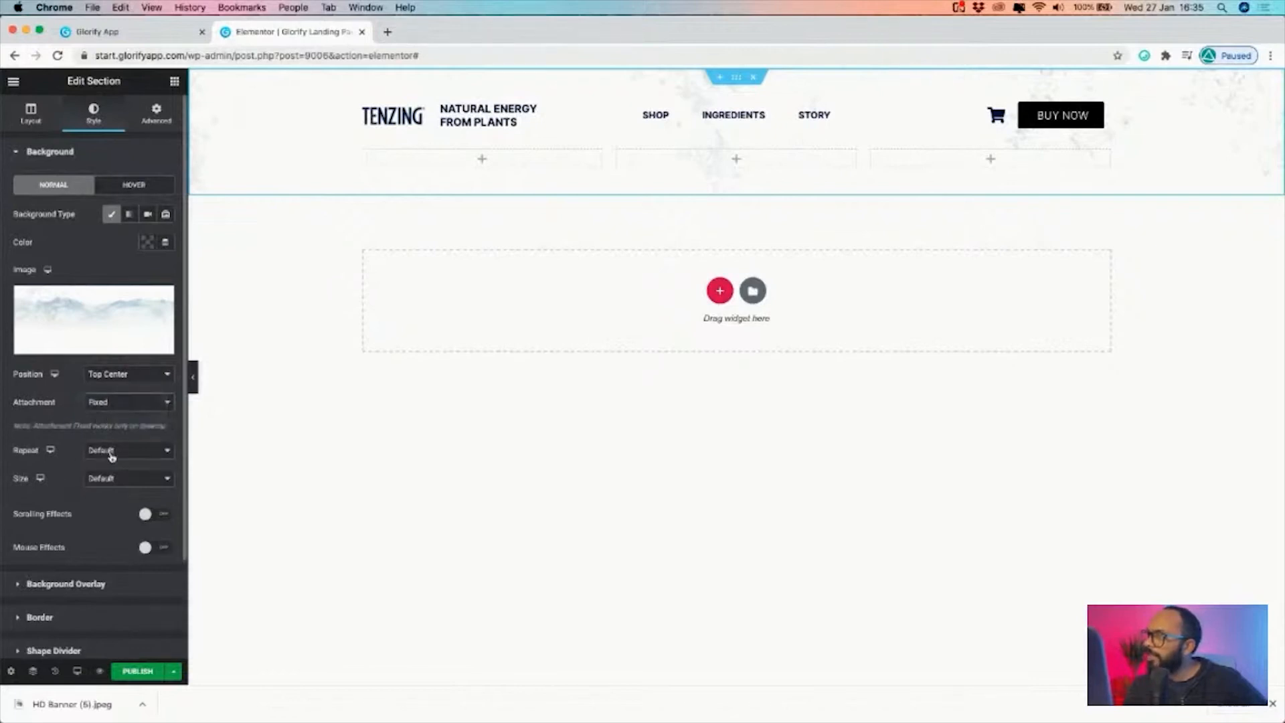
click(114, 455)
click(101, 462)
click(126, 474)
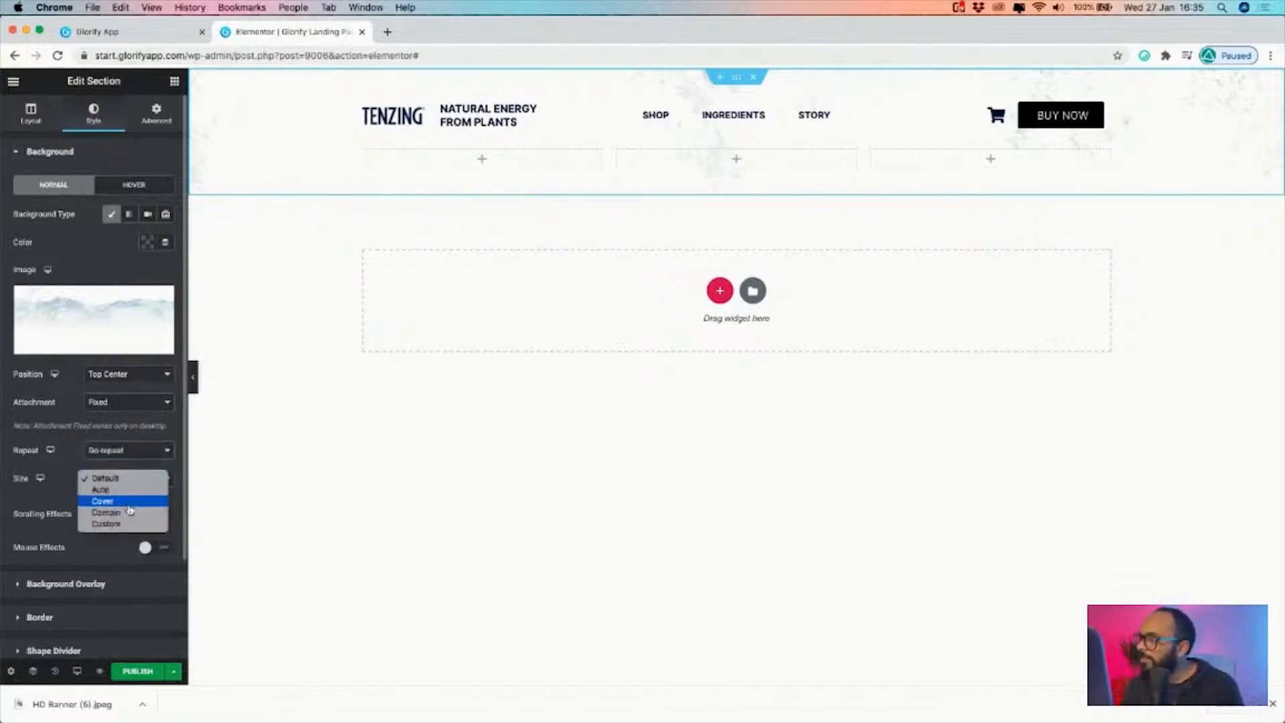
click(128, 503)
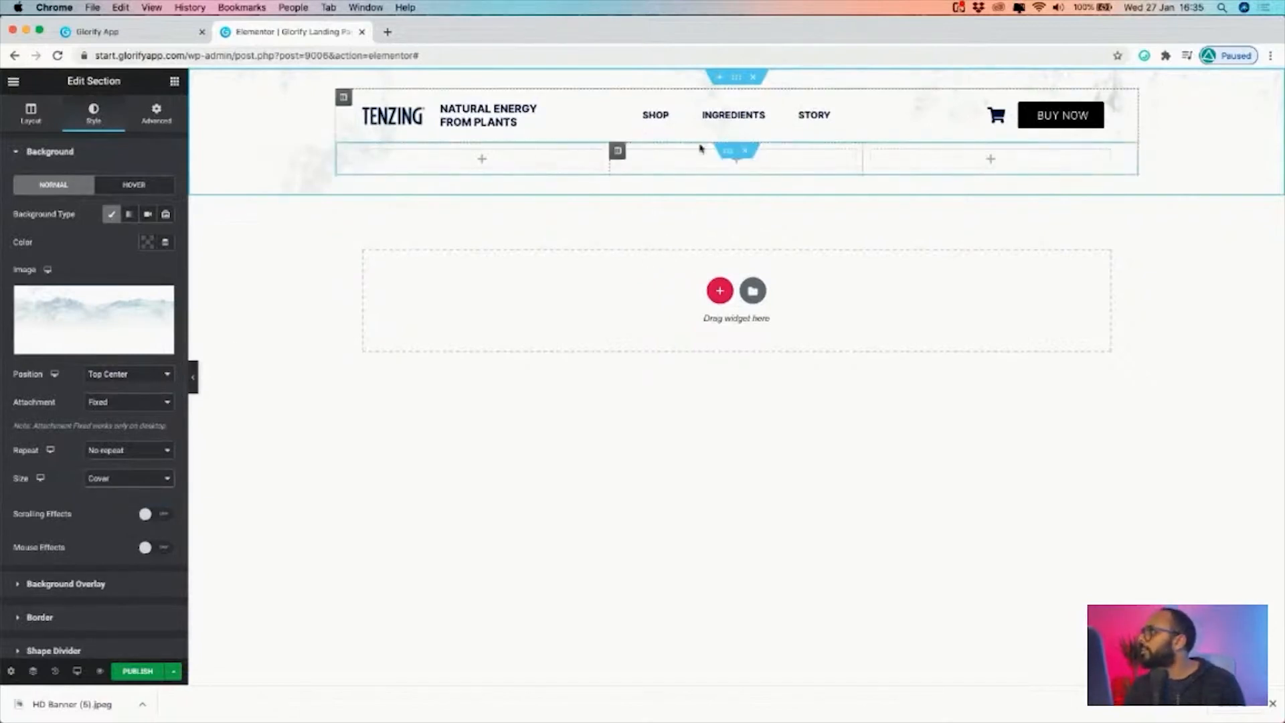
Add an image widget to the middle column of the lower inner section and upload the TENZING can picture into it
click(176, 83)
drag(48, 271, 705, 198)
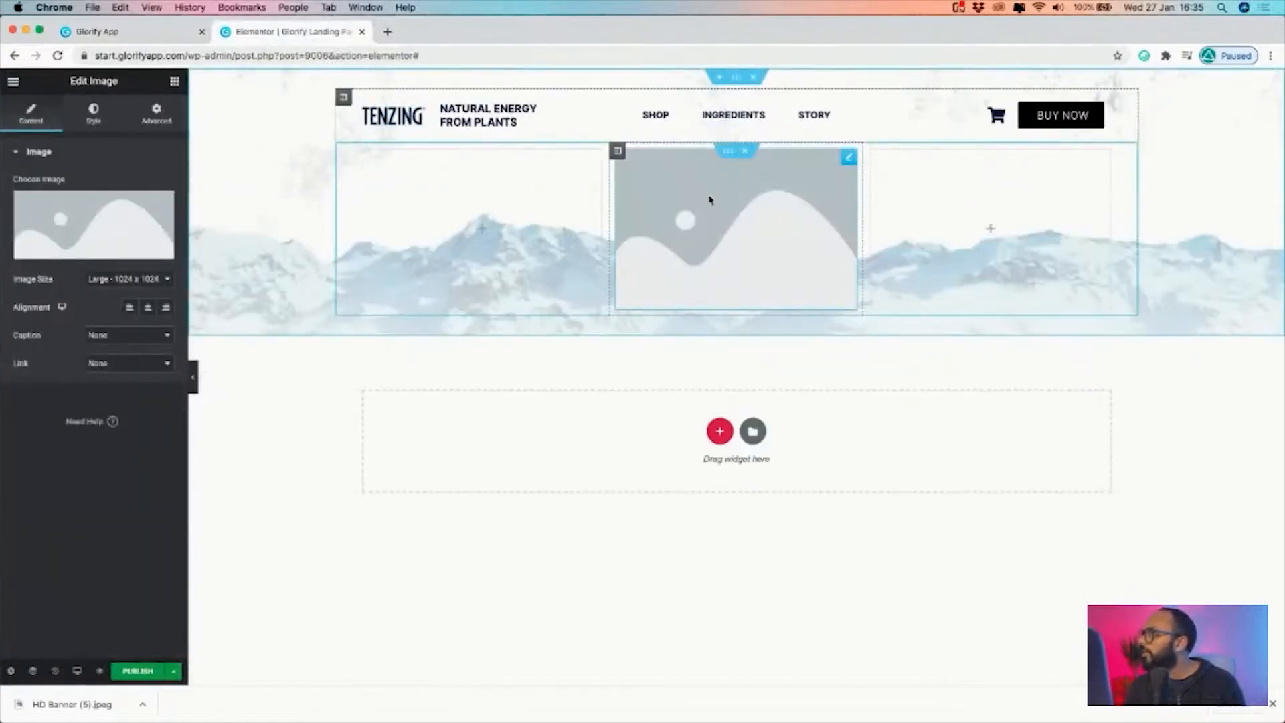
click(67, 253)
click(144, 261)
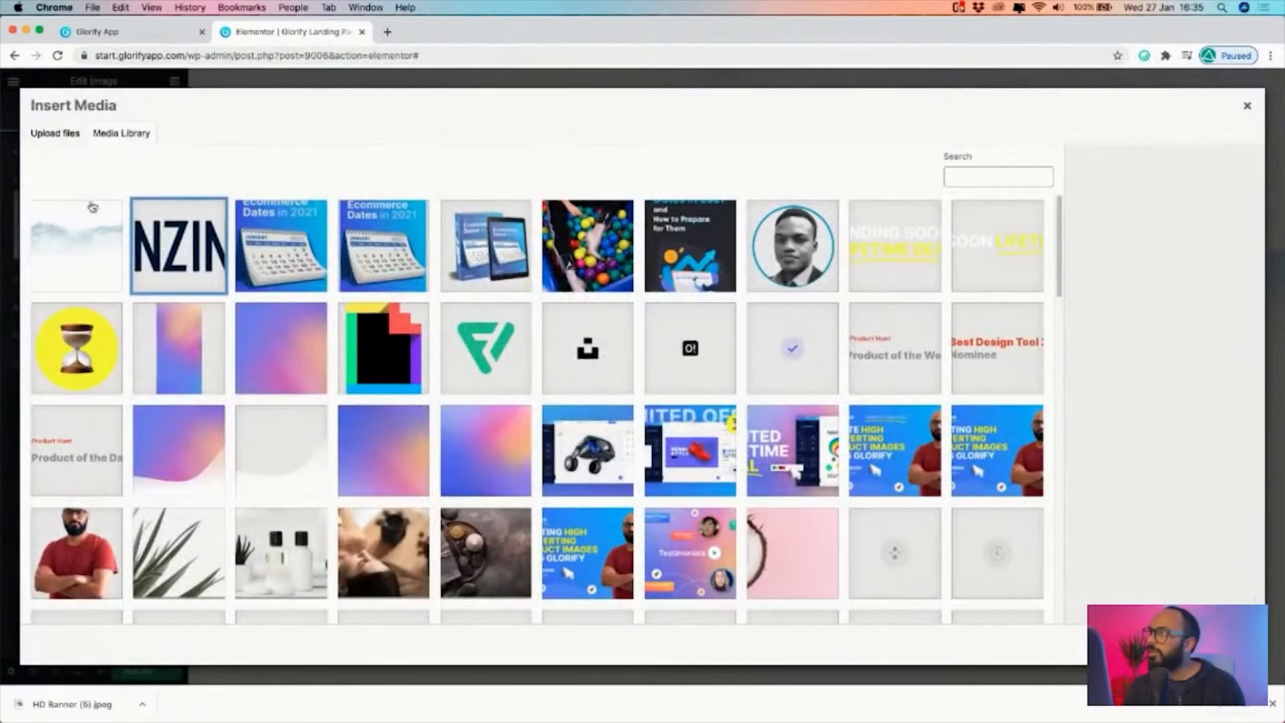
click(63, 136)
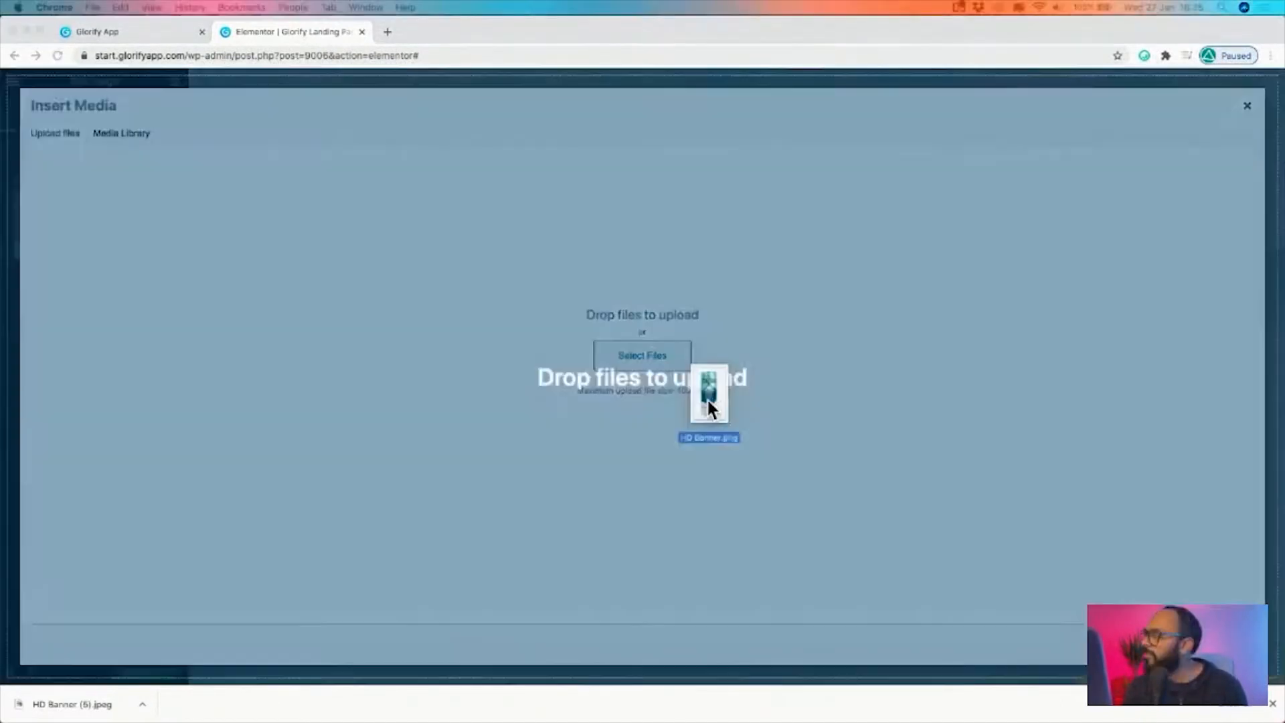
drag(707, 398, 700, 389)
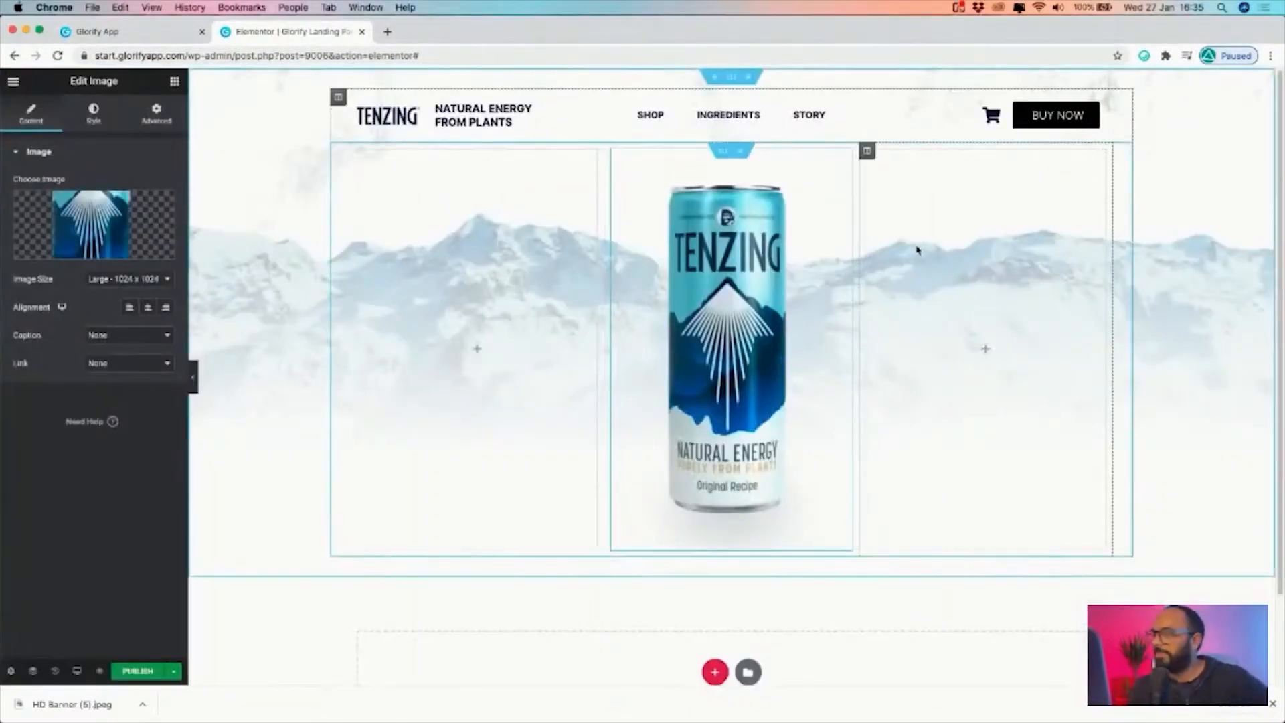
Copy the tagline heading for the "ELEVATE THE HUMAN SPIRIT WITH ENERGY" headline and set its right margin to -60 with the other margins at 0
right_click(522, 108)
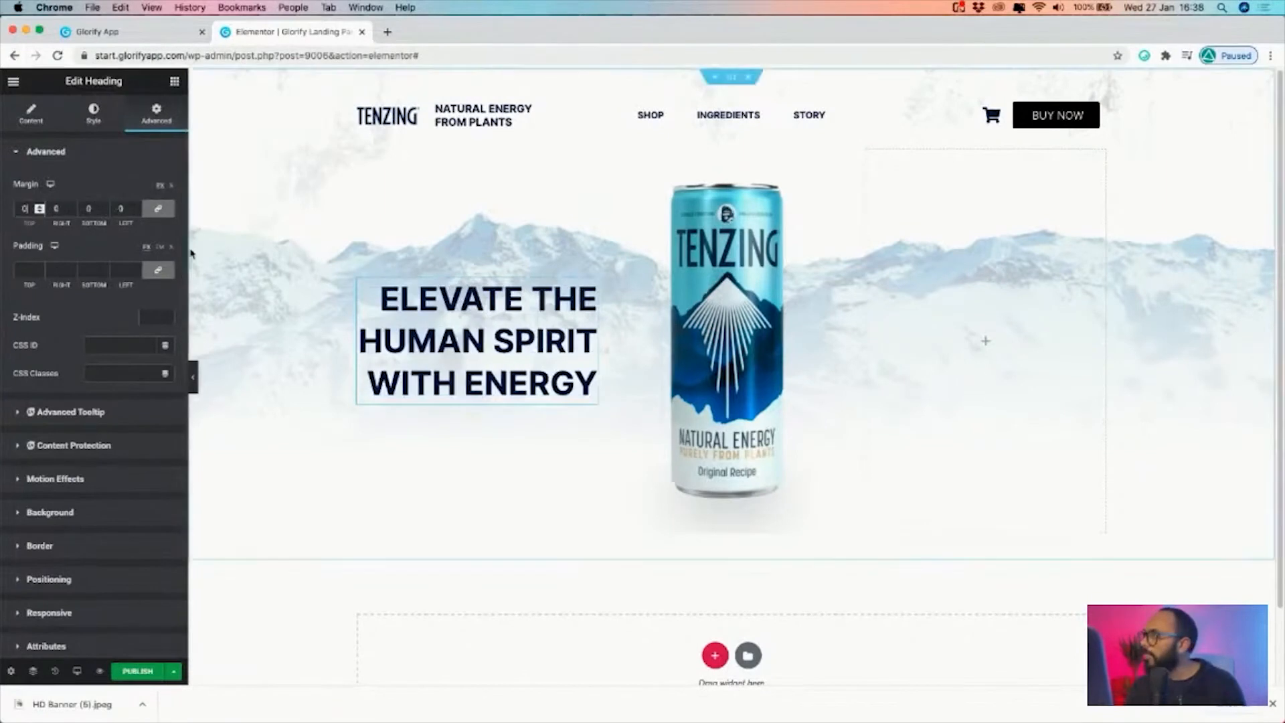
click(71, 211)
click(161, 210)
click(40, 208)
click(39, 208)
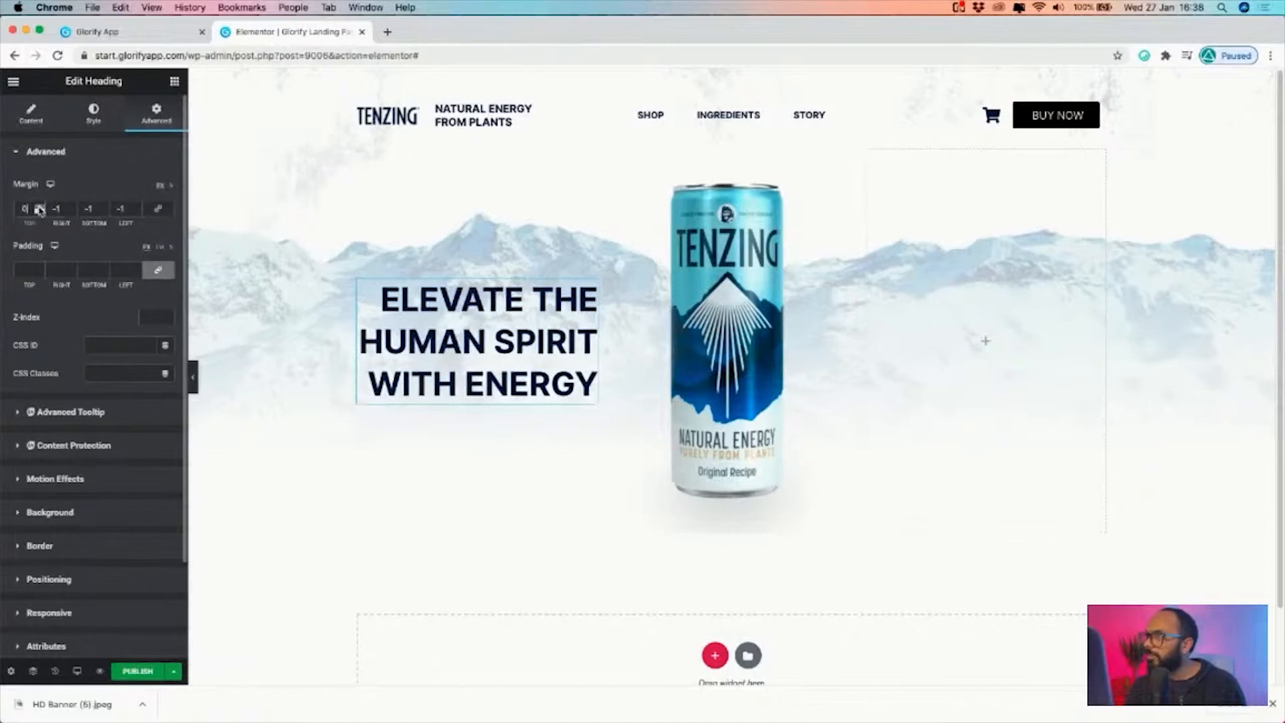
click(159, 210)
click(161, 210)
click(72, 211)
click(72, 212)
click(73, 212)
click(72, 211)
click(72, 212)
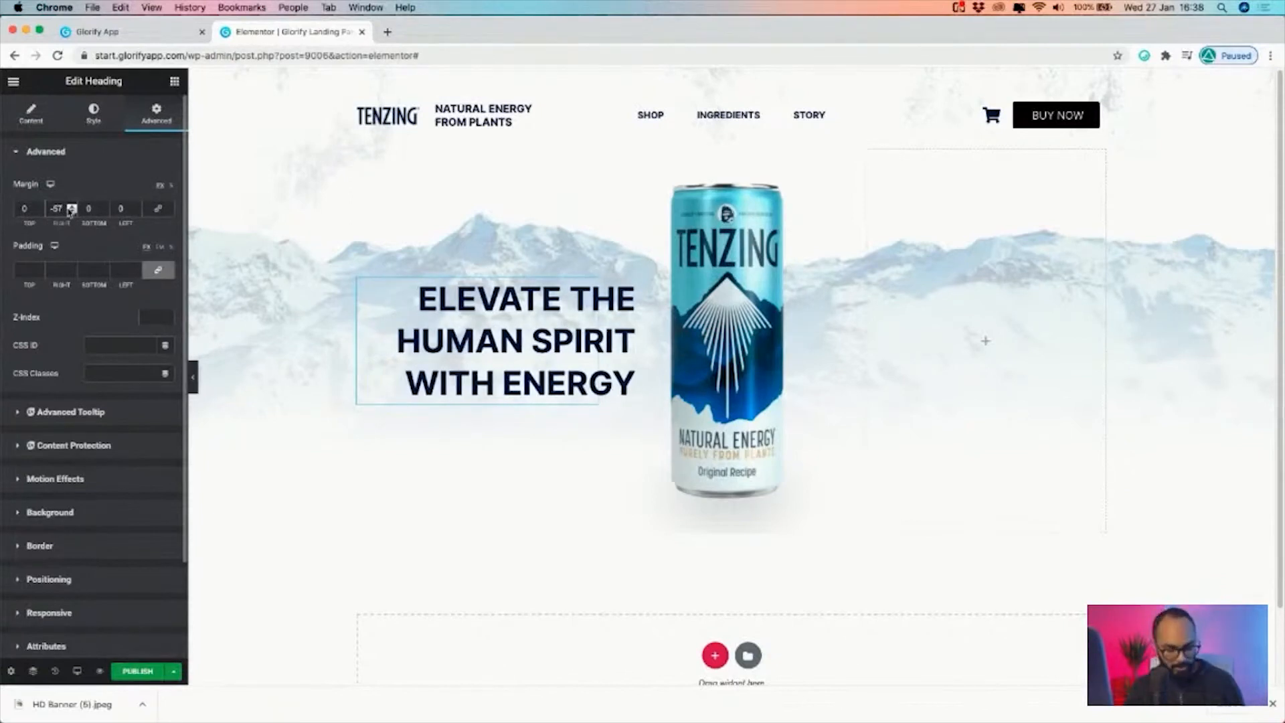
click(72, 211)
key(BackSpace)
text(0)
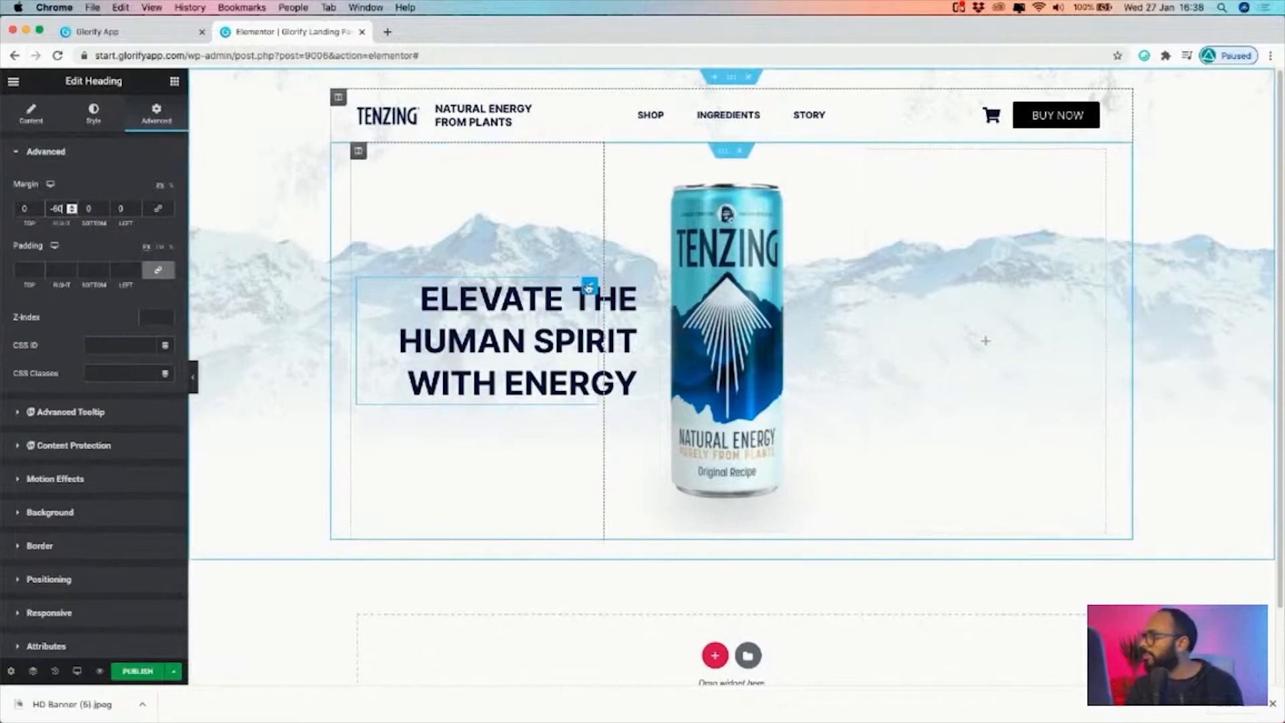
Copy the headline into the empty column on the other side of the can and set its left margin to -60
right_click(588, 287)
click(621, 341)
right_click(986, 341)
click(1021, 413)
click(1099, 287)
text(-60)
Copy the second headline's text from the Glorify design and paste it into the new heading as "GOOD FOR MIND, BODY AND PLANET."
click(97, 31)
double_click(778, 445)
click(294, 36)
text(GOOD FOR MIND, BODY AND PLANET.)
click(49, 352)
Set the lower inner section's top and bottom margins to 100 and check the page with the editing panel hidden
click(729, 155)
click(158, 117)
text(100)
click(193, 377)
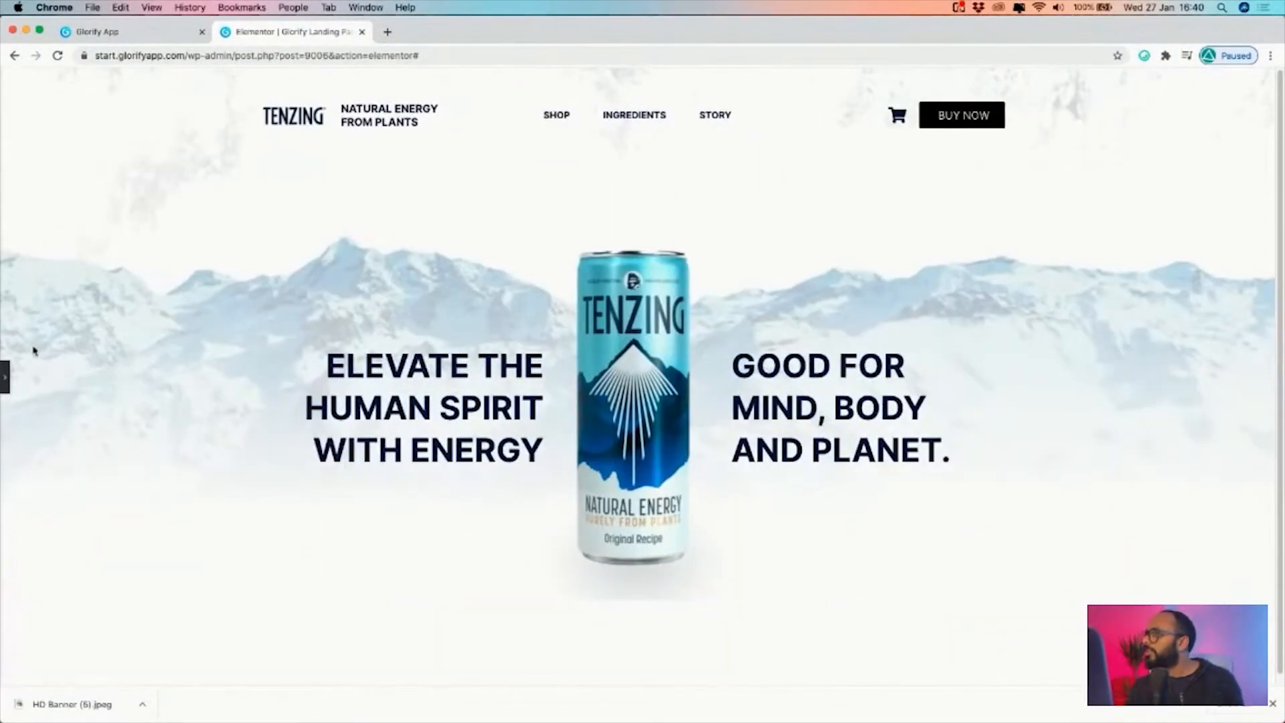
click(9, 378)
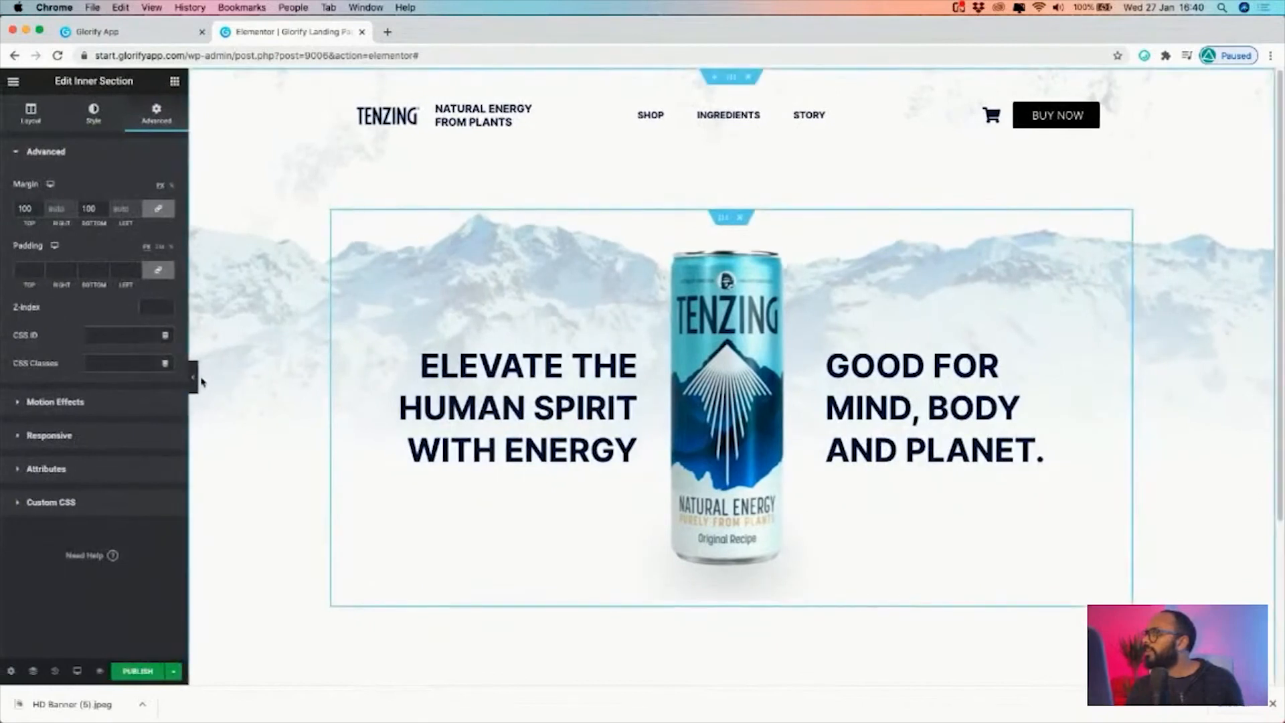
Switch to the Glorify design and open the banner page with three product cans and the "ALL NATURAL FLAVOR CHILLED WITH A PUNCH" headline
click(194, 380)
click(97, 32)
click(1243, 671)
scroll(1243, 587, down, 5)
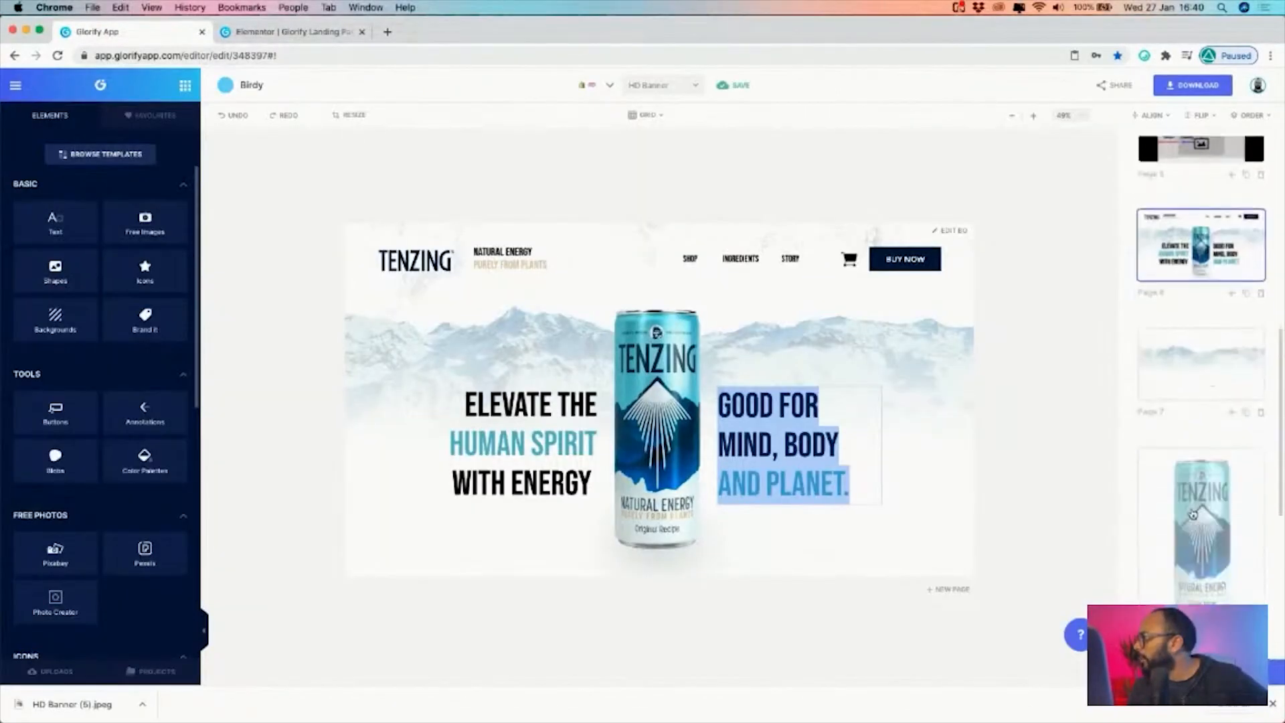
click(1192, 478)
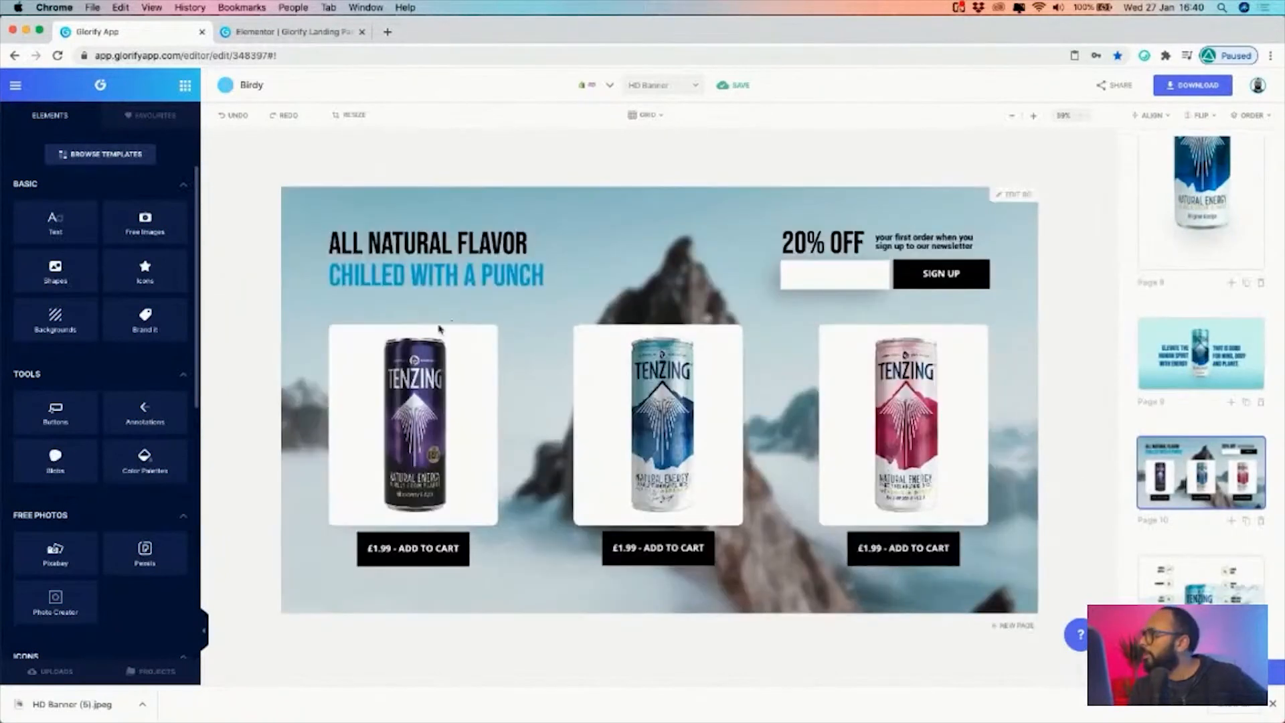
click(441, 333)
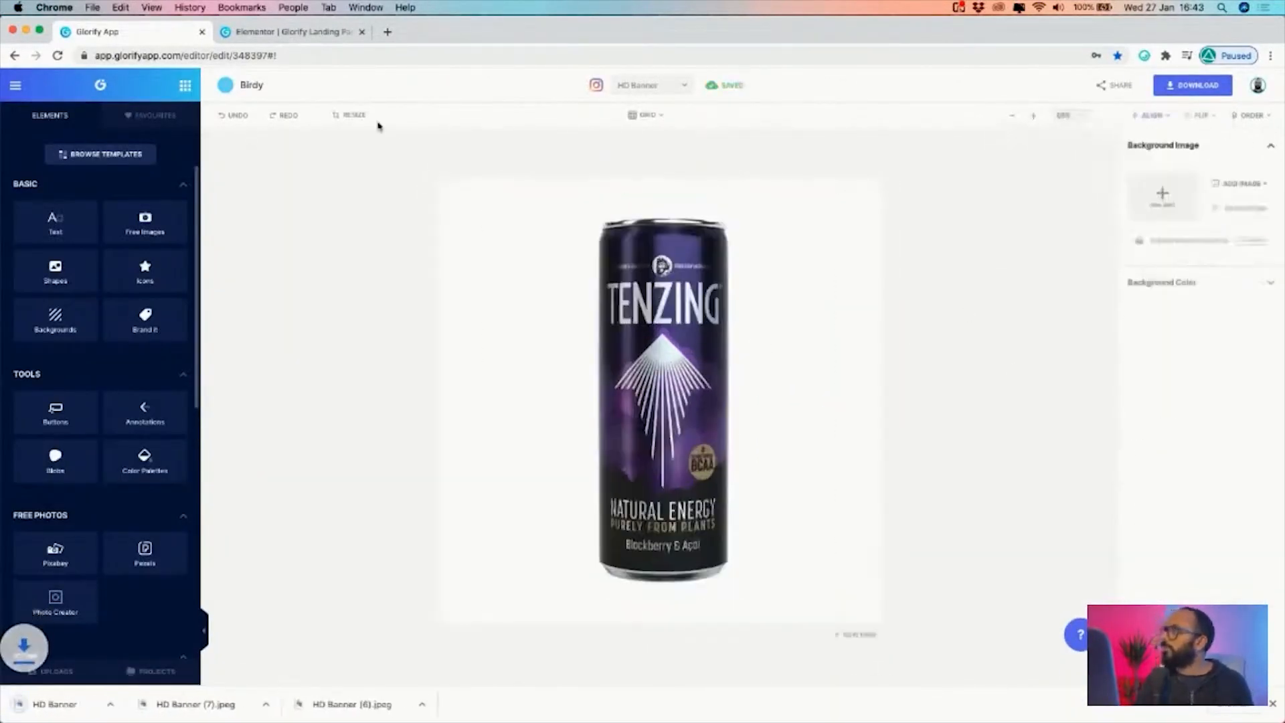
Return to the Elementor landing page and go to the "ALL NATURAL FLAVOR CHILLED WITH A PUNCH" product section below the can banner
click(317, 33)
right_click(713, 453)
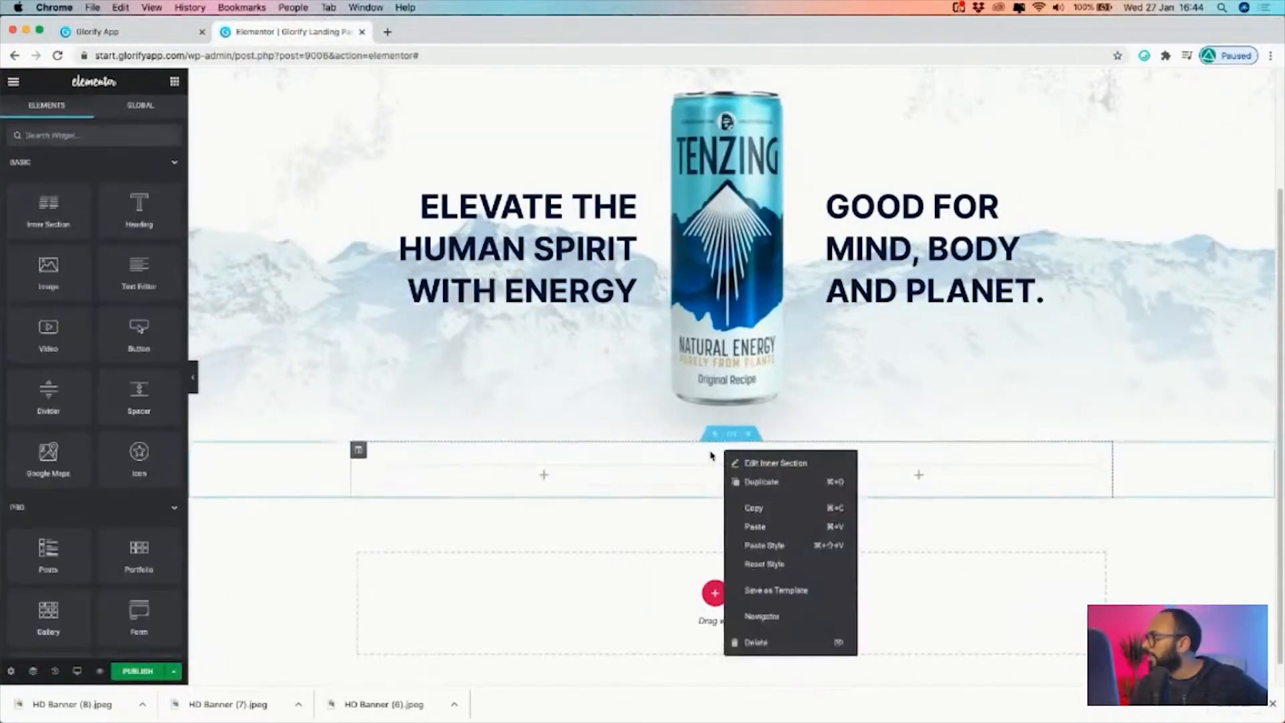
click(761, 482)
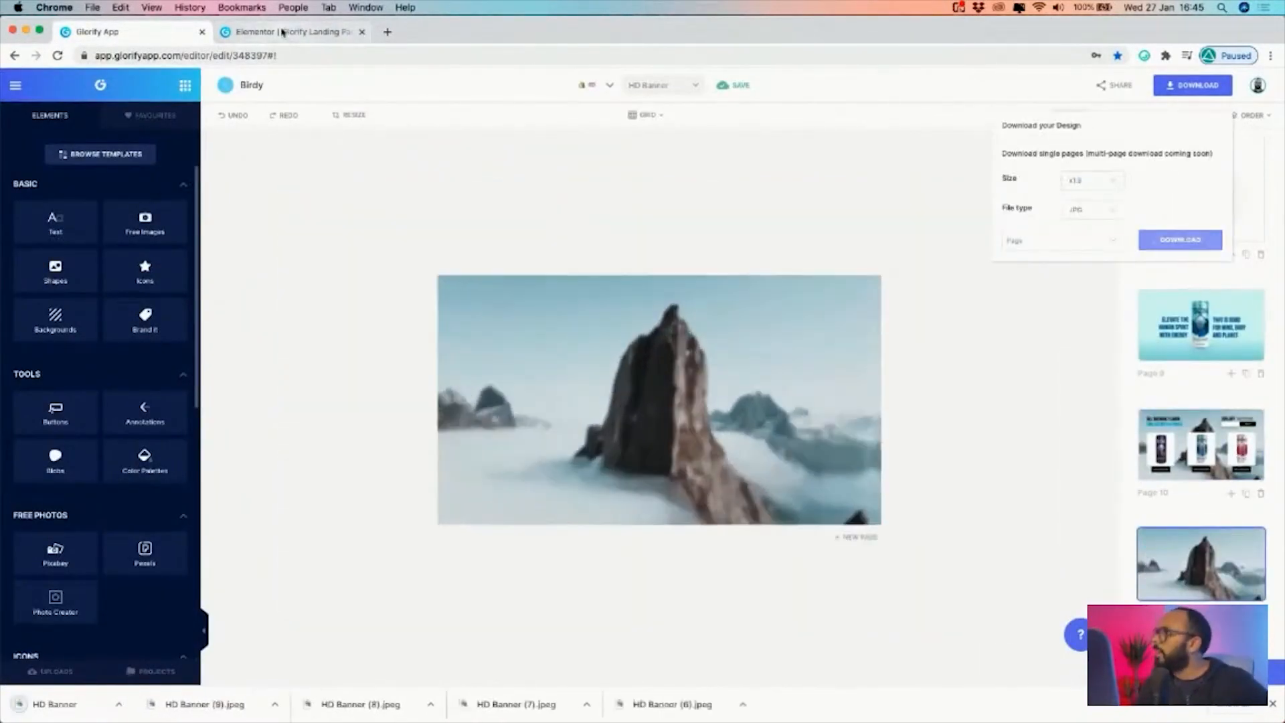
click(282, 32)
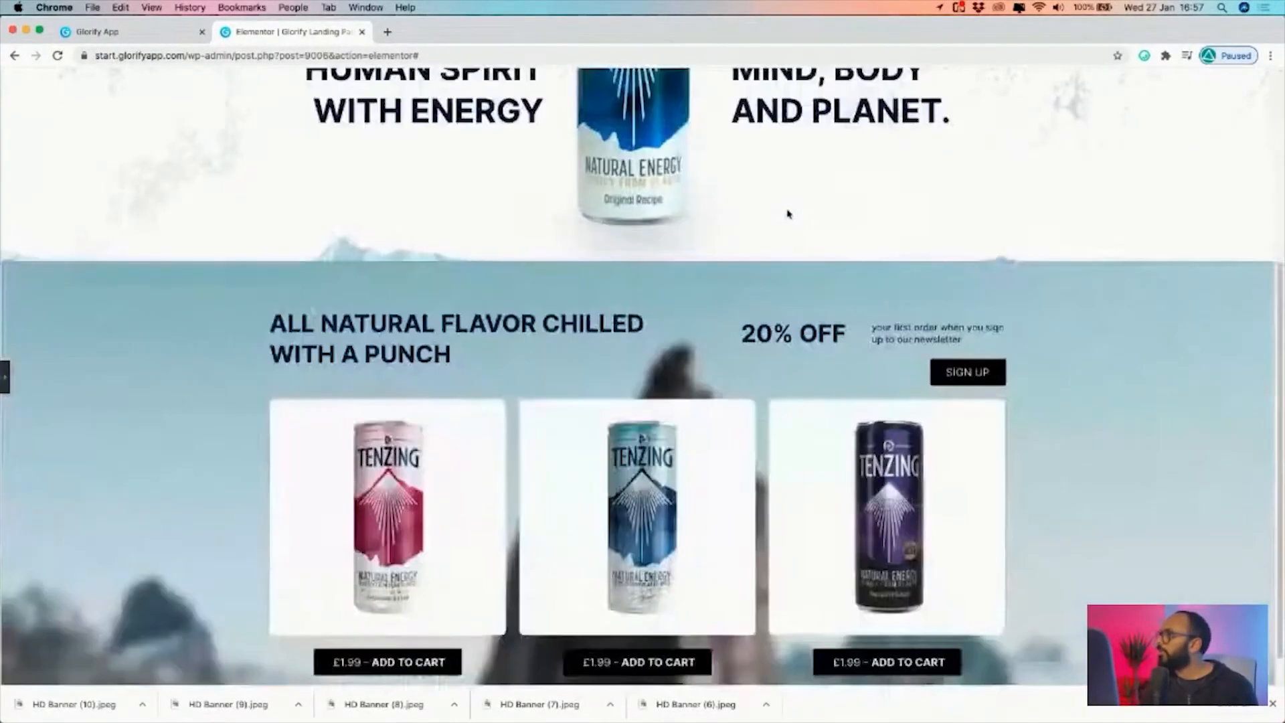
scroll(788, 214, down, 1)
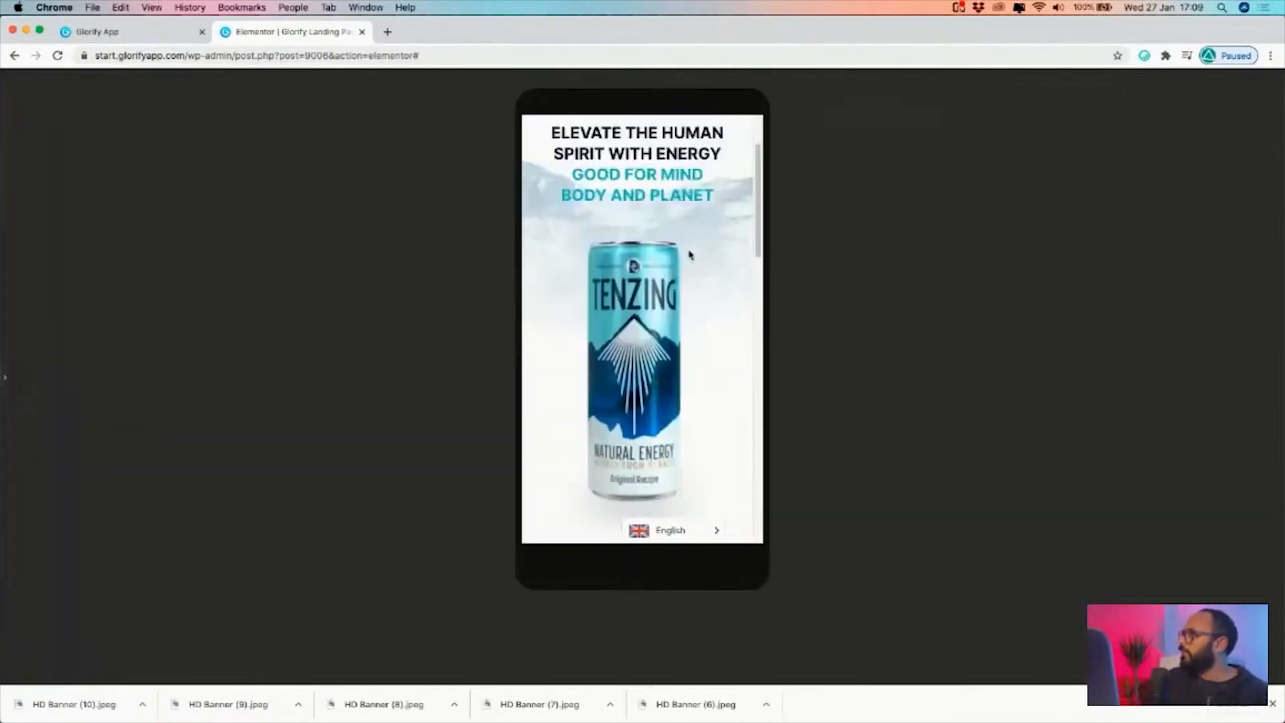
Examine the mobile preview of the landing page, from the can banner and newsletter offer through the three product cards
scroll(690, 255, down, 5)
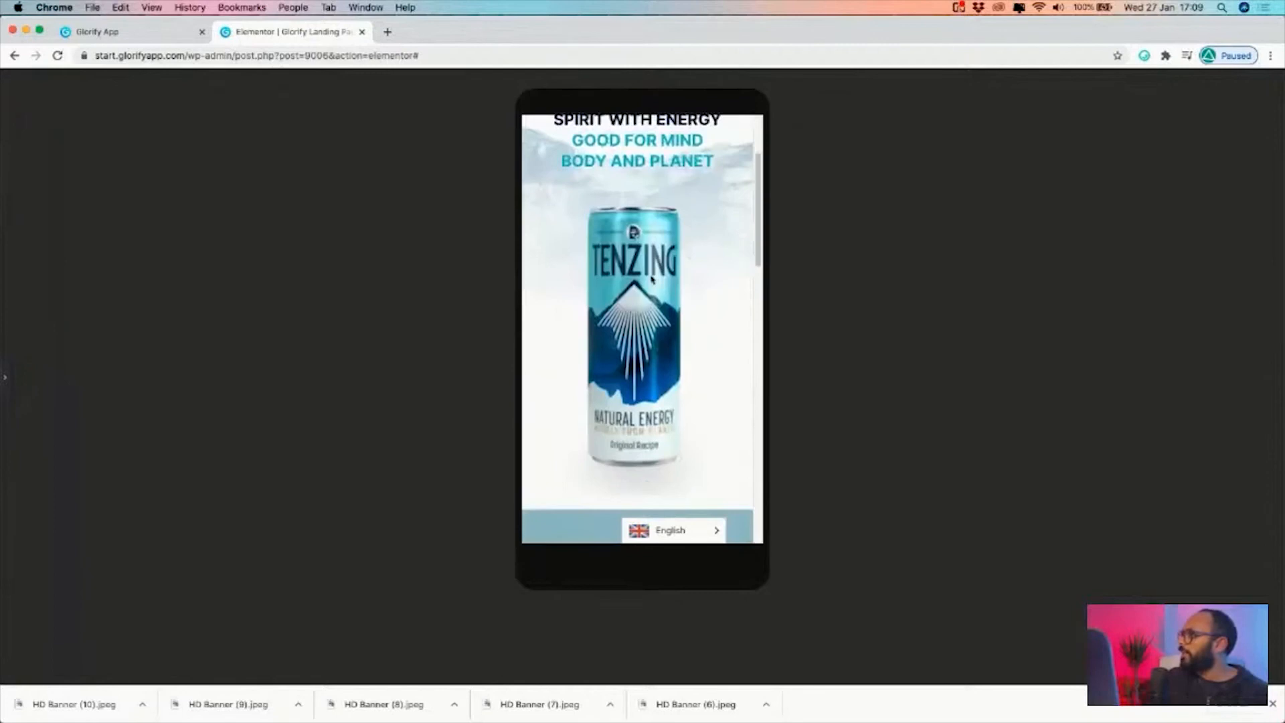
scroll(634, 320, down, 8)
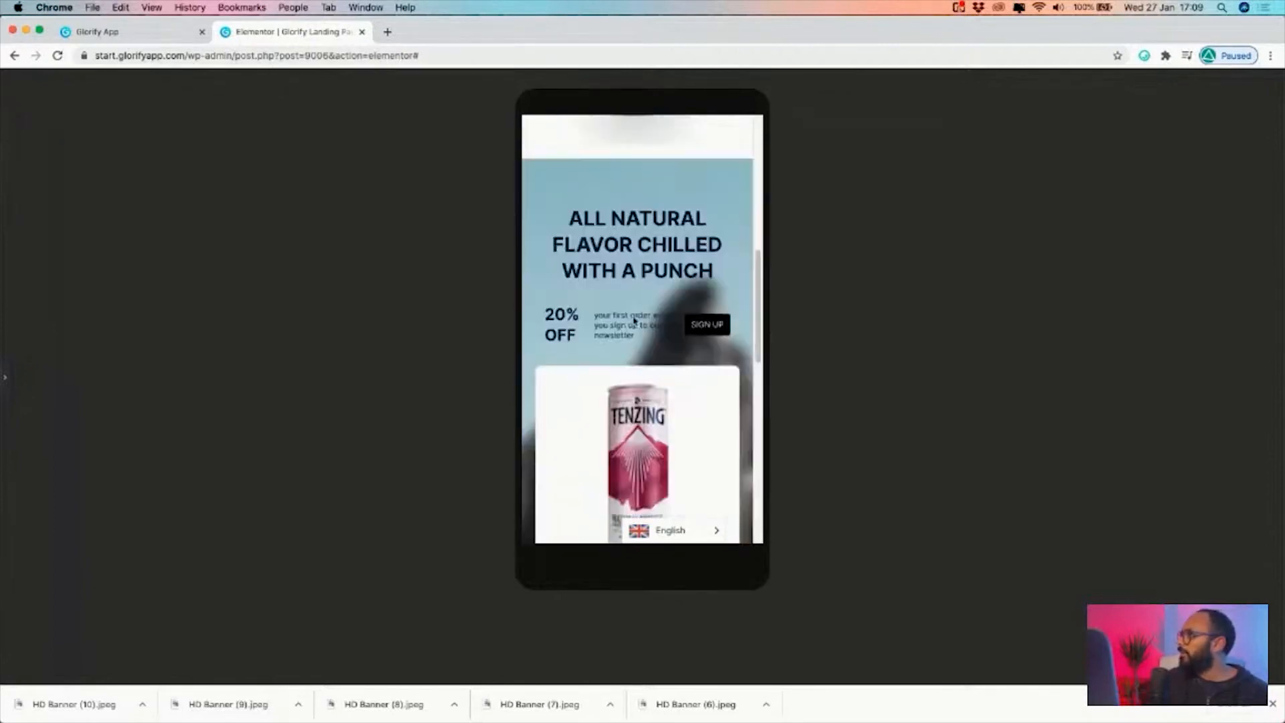
scroll(635, 321, up, 6)
scroll(602, 328, down, 5)
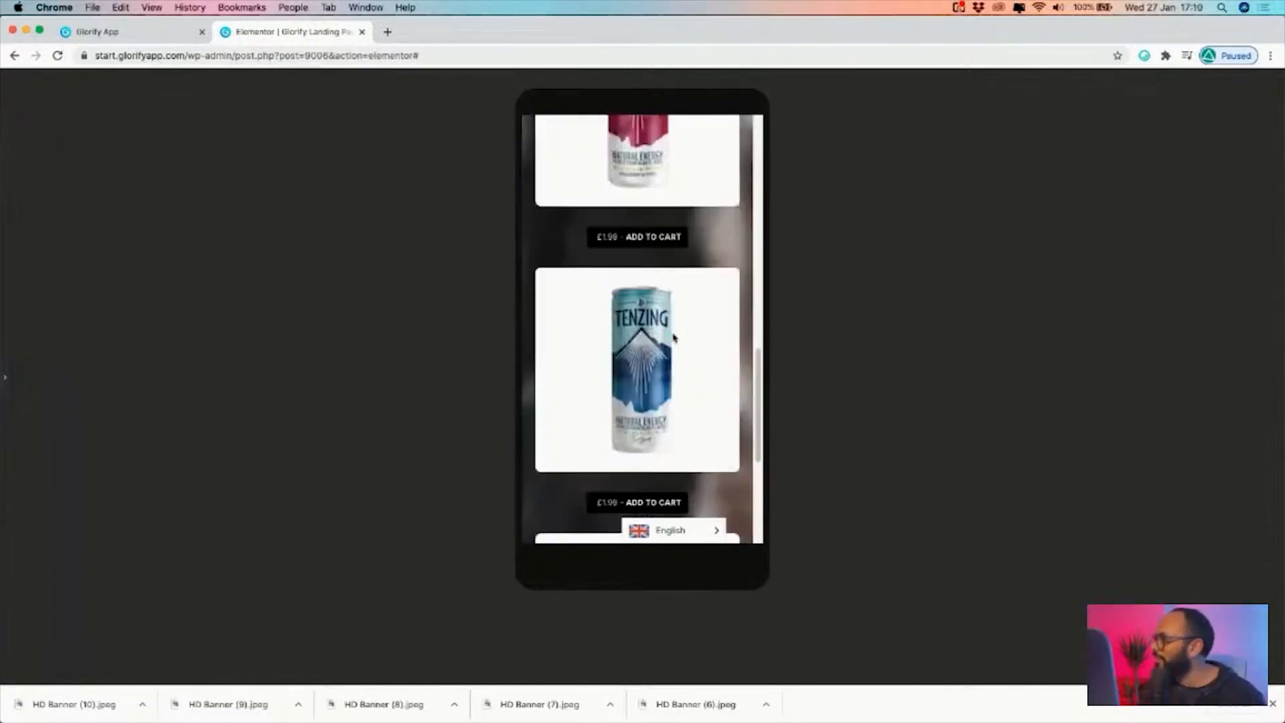
scroll(636, 315, up, 3)
scroll(672, 305, down, 6)
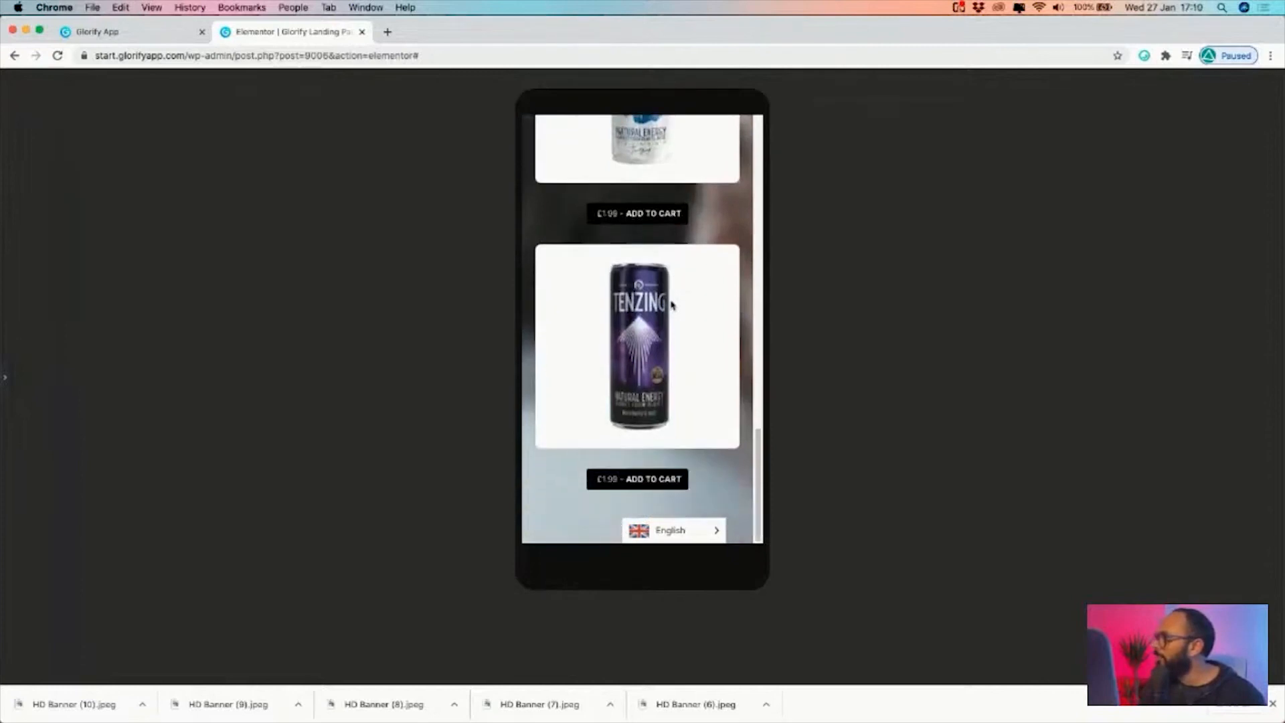
scroll(673, 305, up, 6)
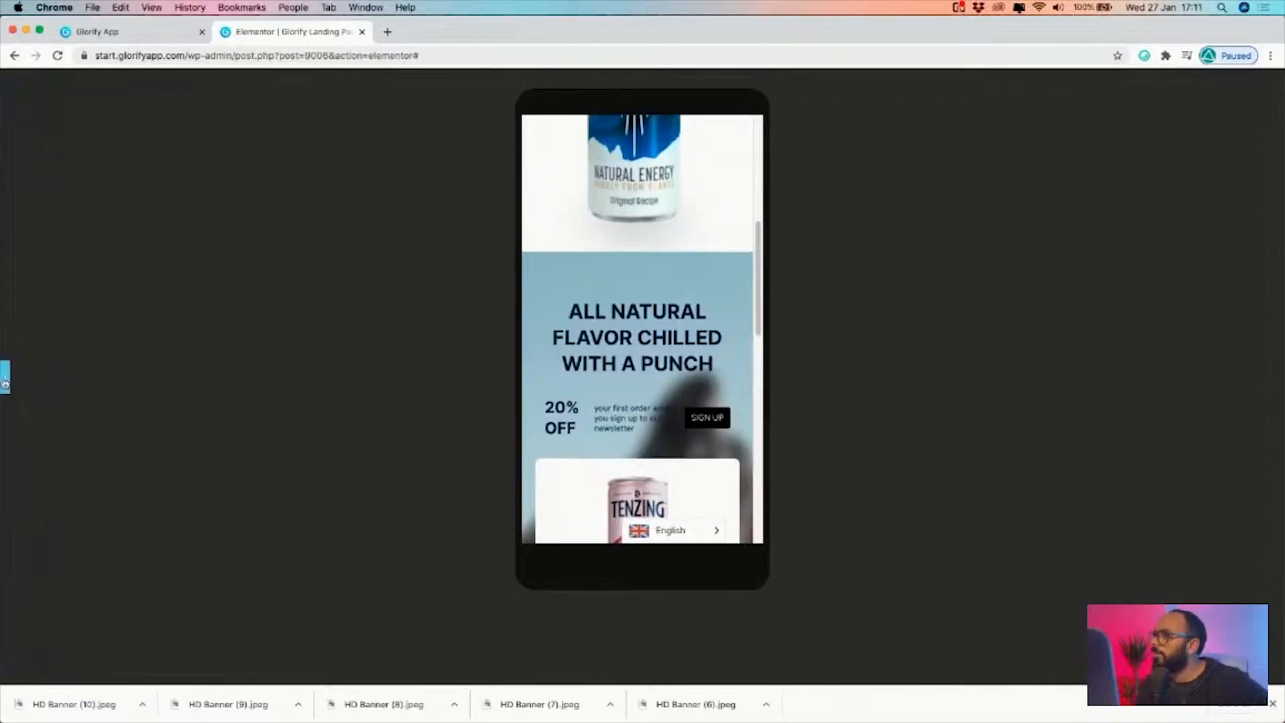